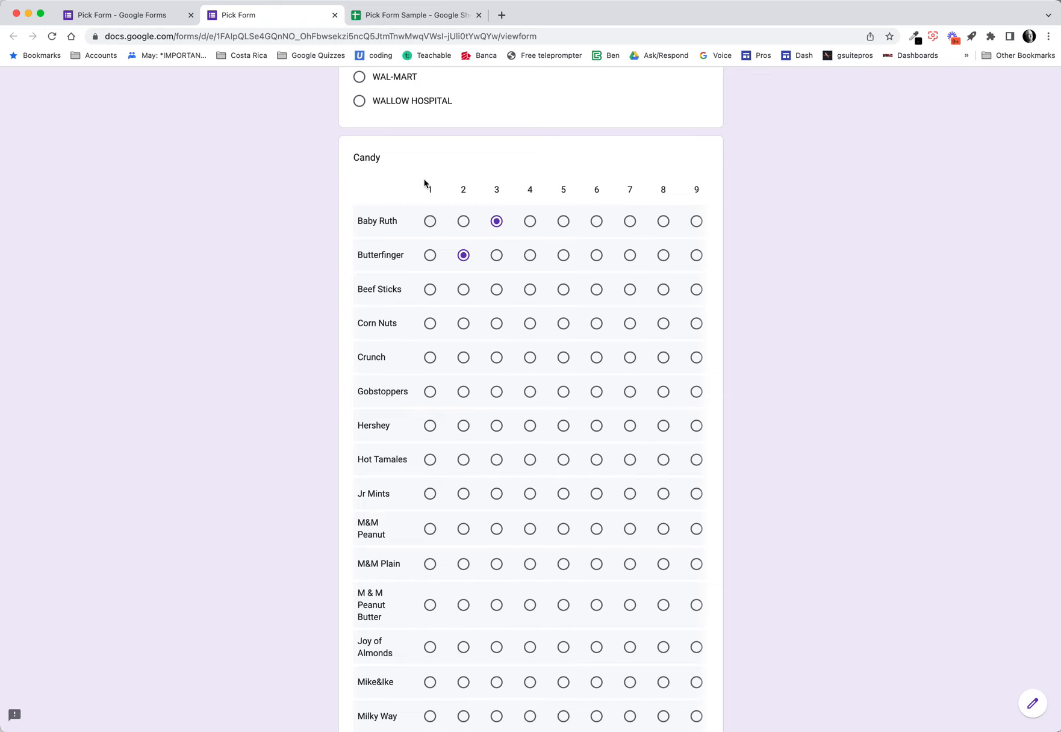
# - Close the form preview and review the rows and columns of the Candy grid question in the form editor
pyautogui.click(335, 15)
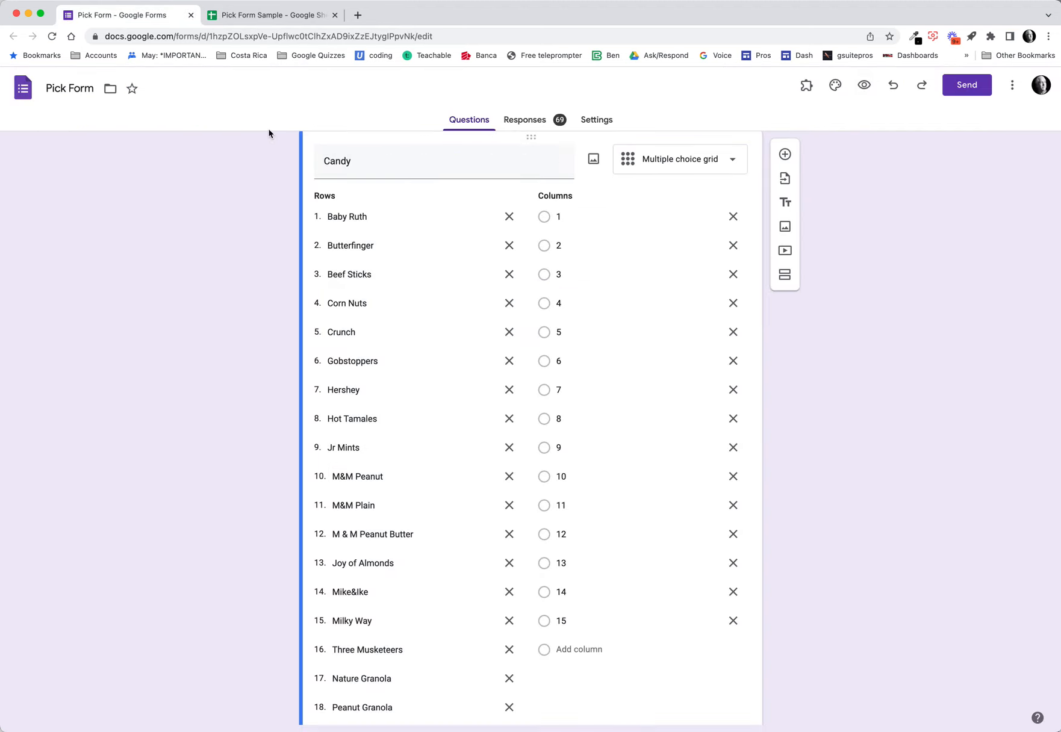
pyautogui.scroll(-4, 559, 360)
pyautogui.scroll(-3, 559, 360)
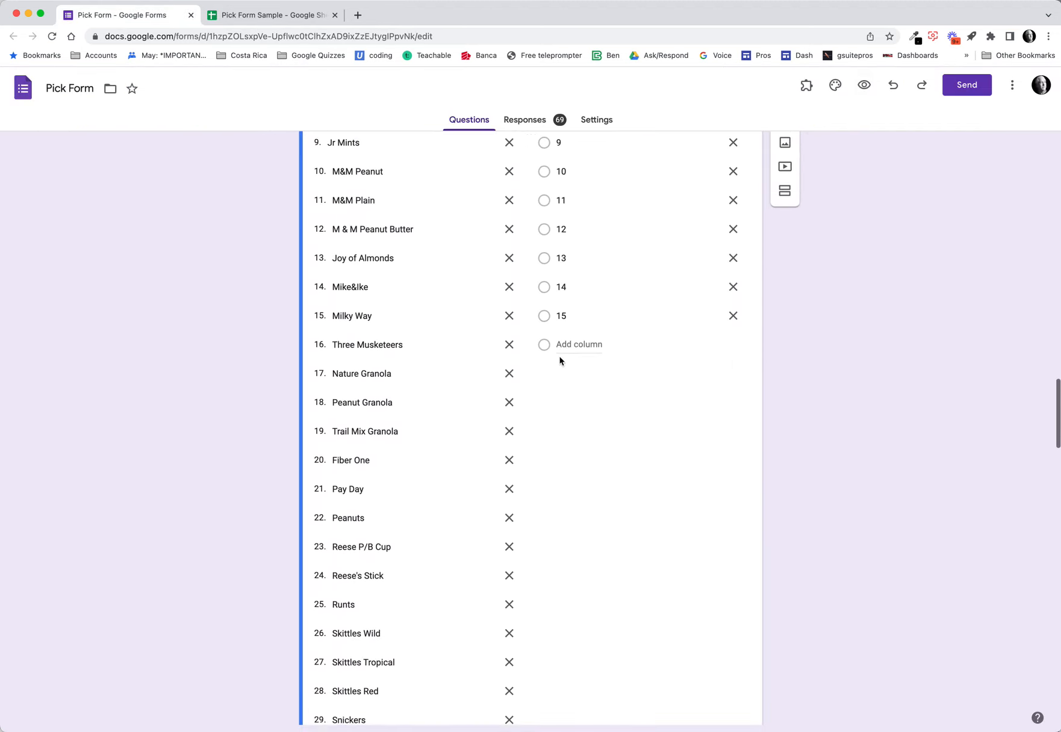
pyautogui.scroll(4, 469, 329)
pyautogui.scroll(3, 468, 329)
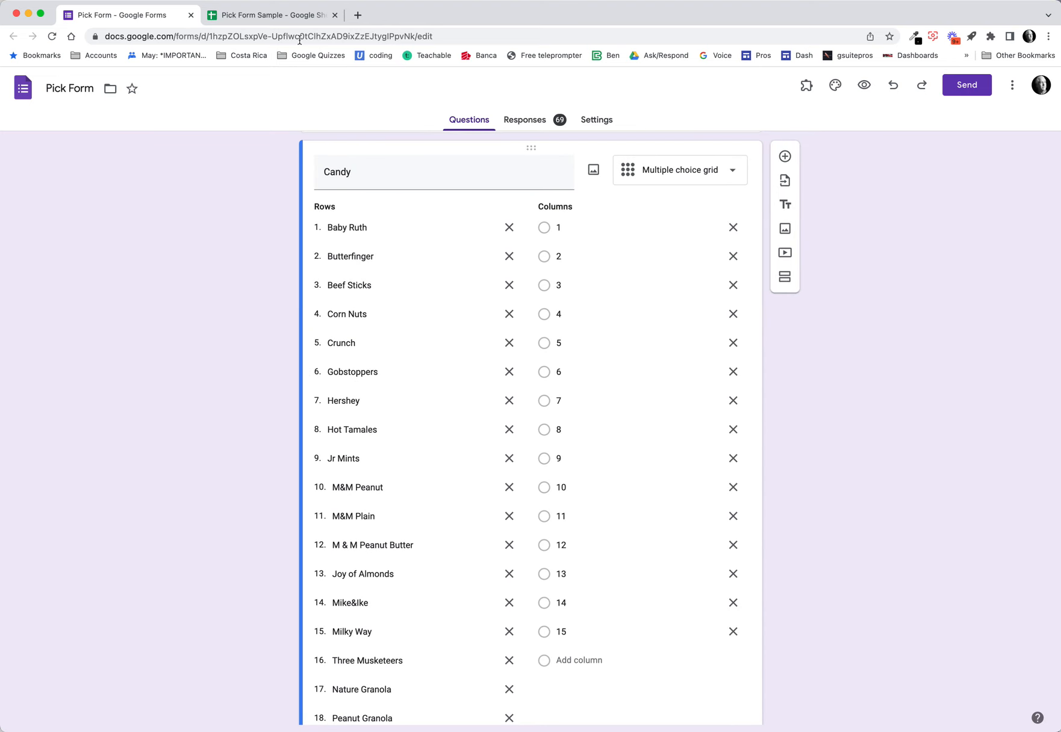
# - Switch to the Pick Form Sample spreadsheet and examine the item column headings across the Pick Form response sheet
pyautogui.click(278, 15)
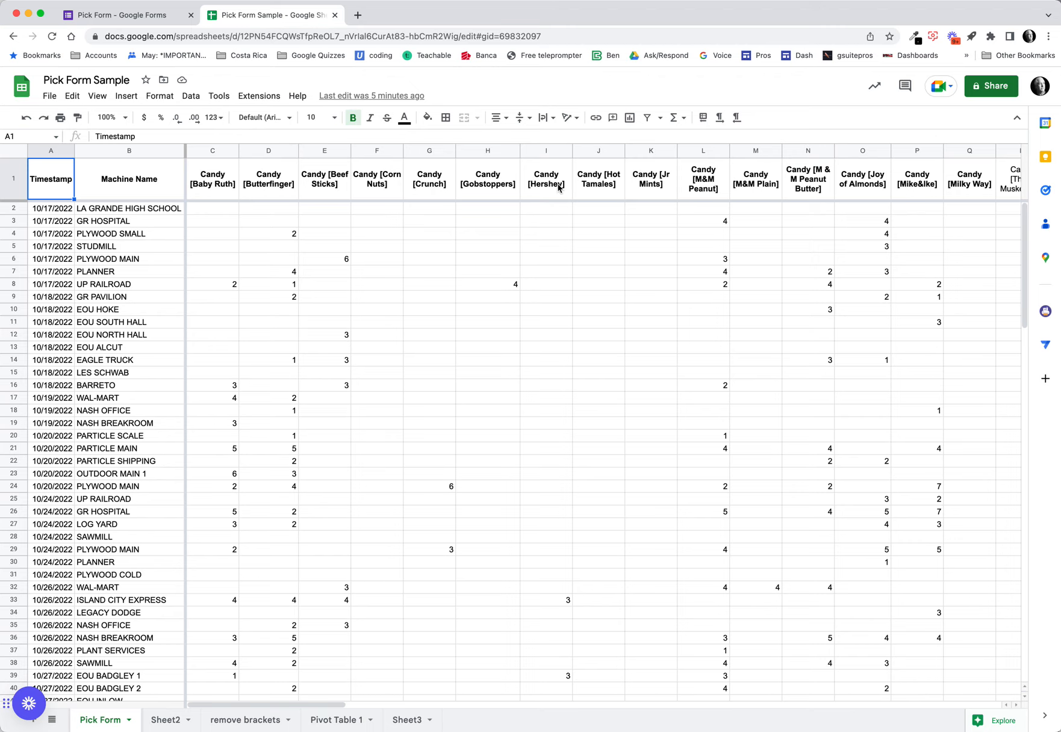
pyautogui.hscroll(1, 557, 188)
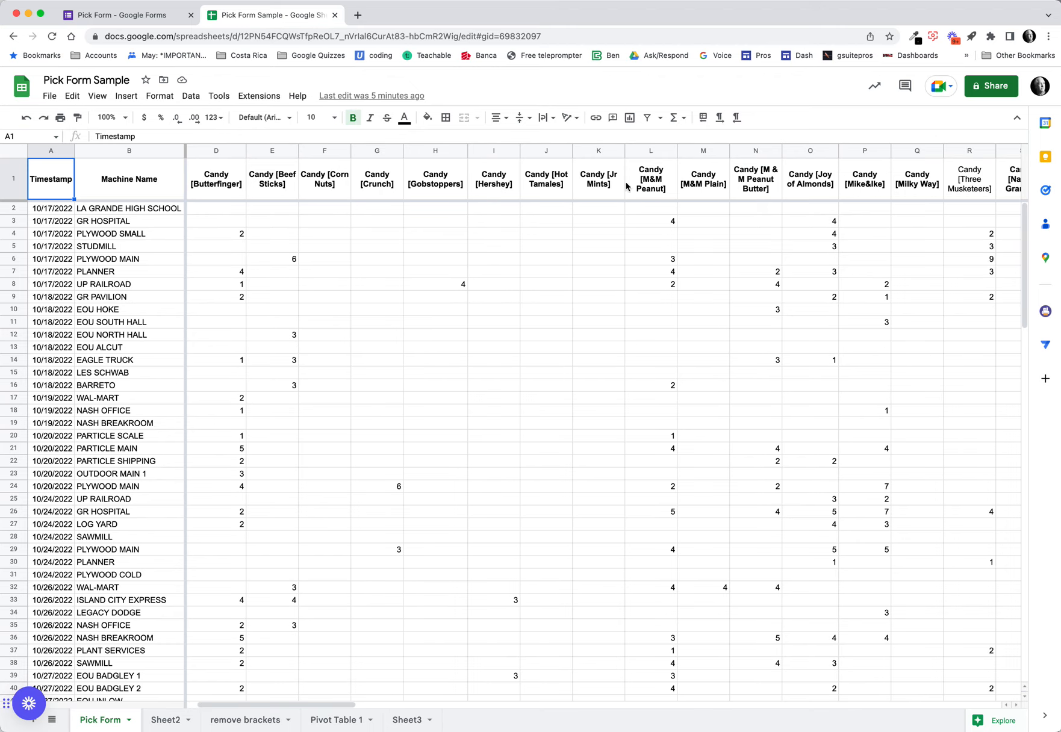
pyautogui.hscroll(15, 627, 187)
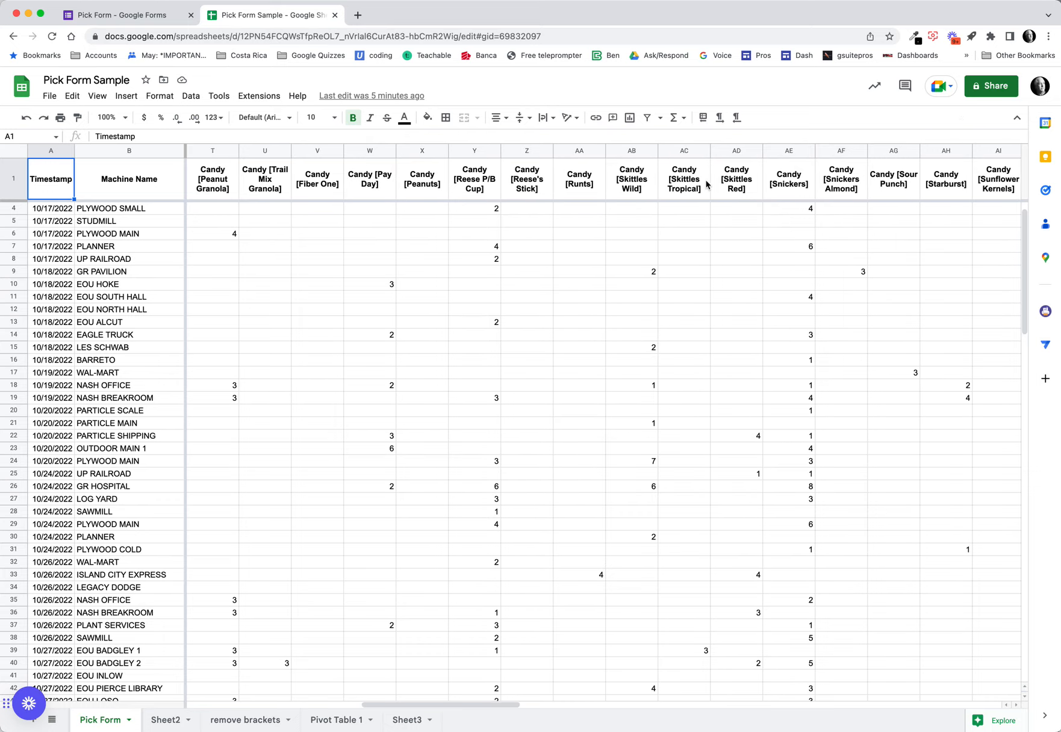
pyautogui.hscroll(16, 707, 184)
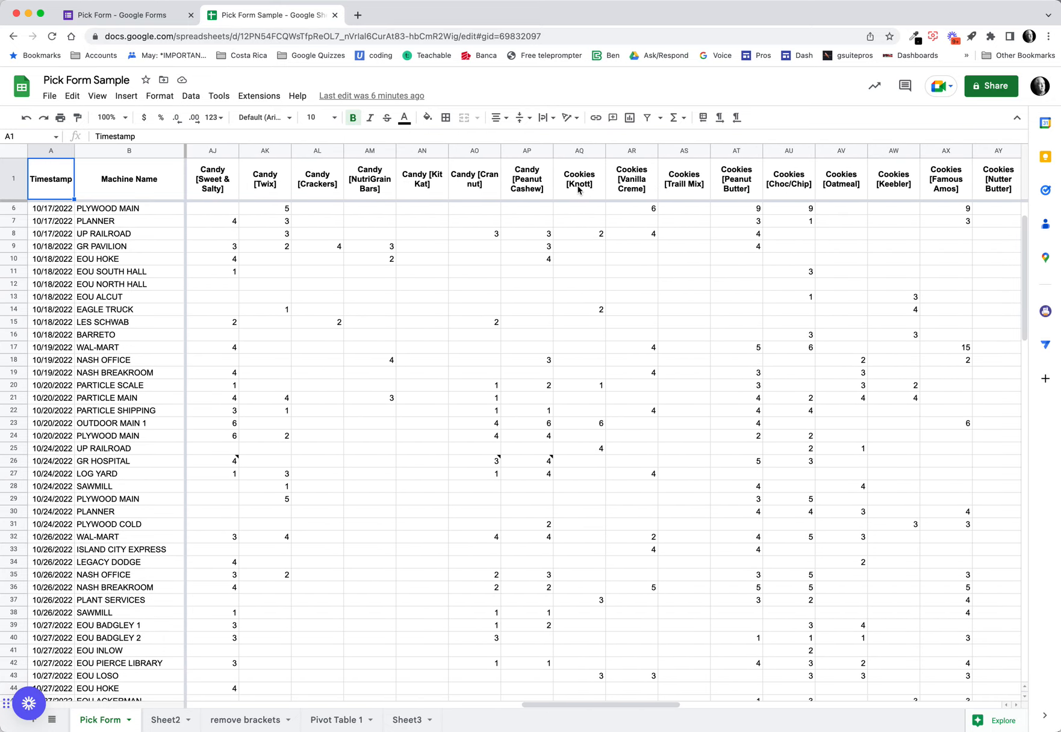
# - On the remove brackets sheet, clear cell B1 and the item list in A1:A81
pyautogui.click(238, 720)
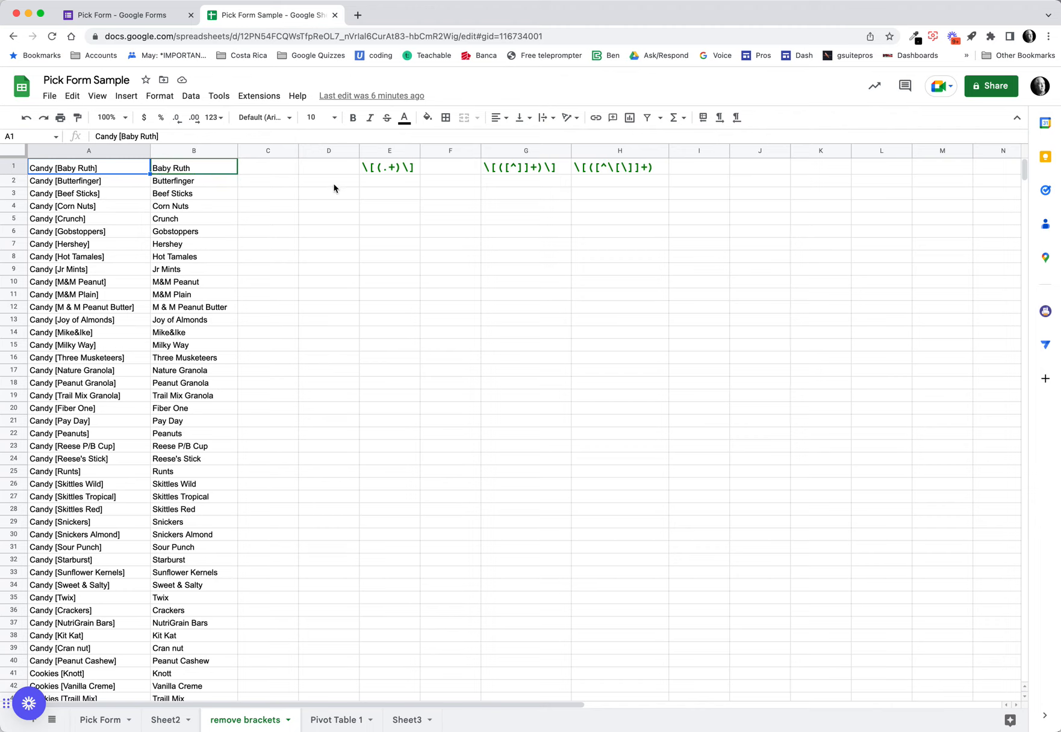
pyautogui.click(219, 168)
pyautogui.press('Delete')
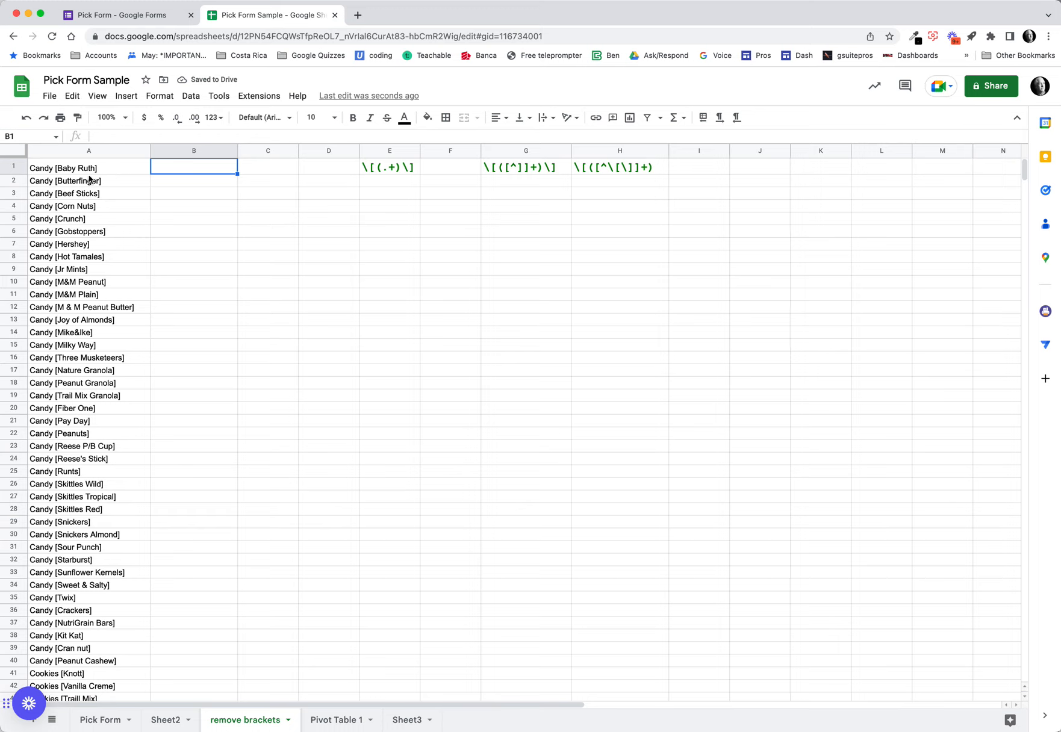
pyautogui.click(49, 169)
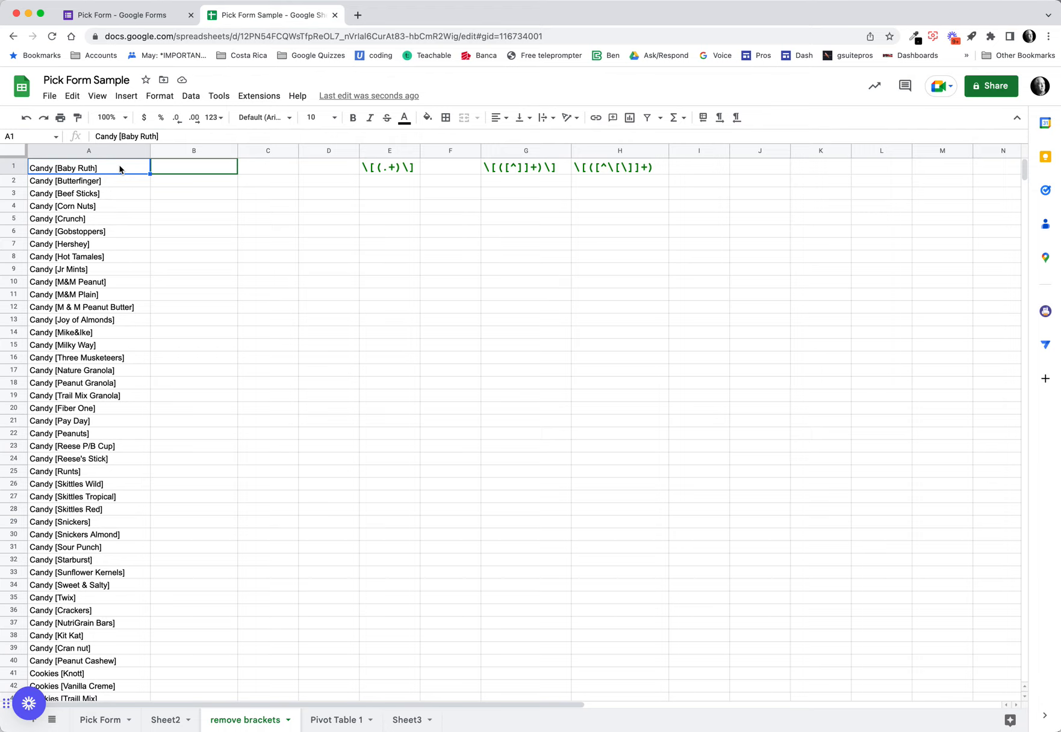
pyautogui.press('super+shift+Down')
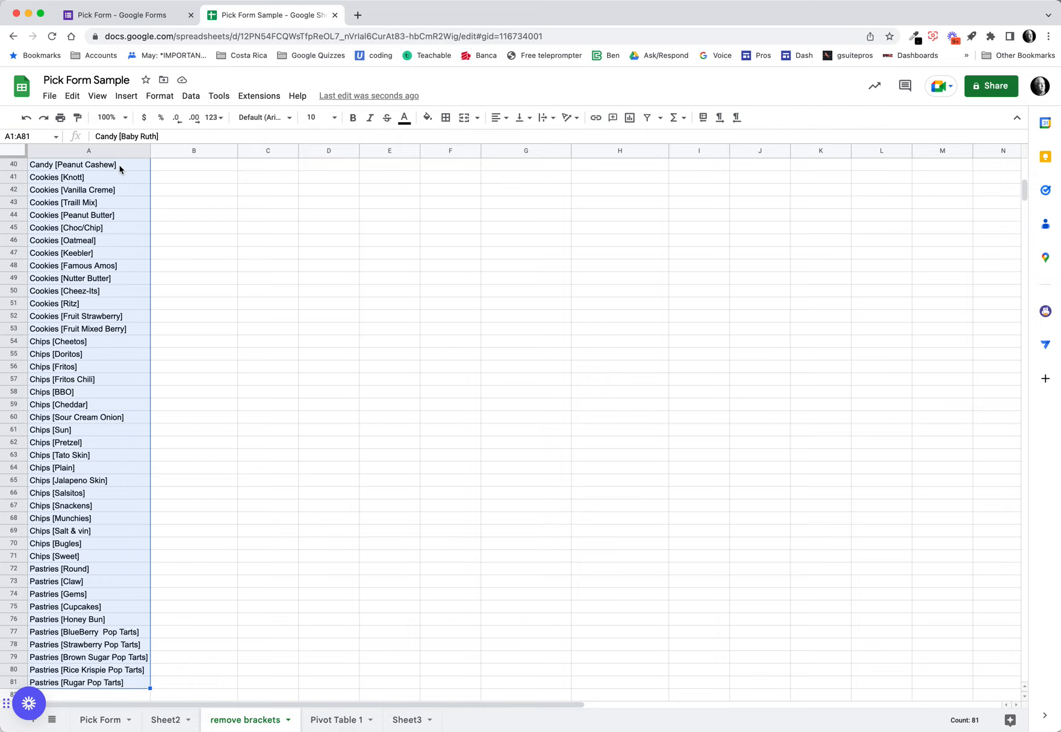
pyautogui.press('Delete')
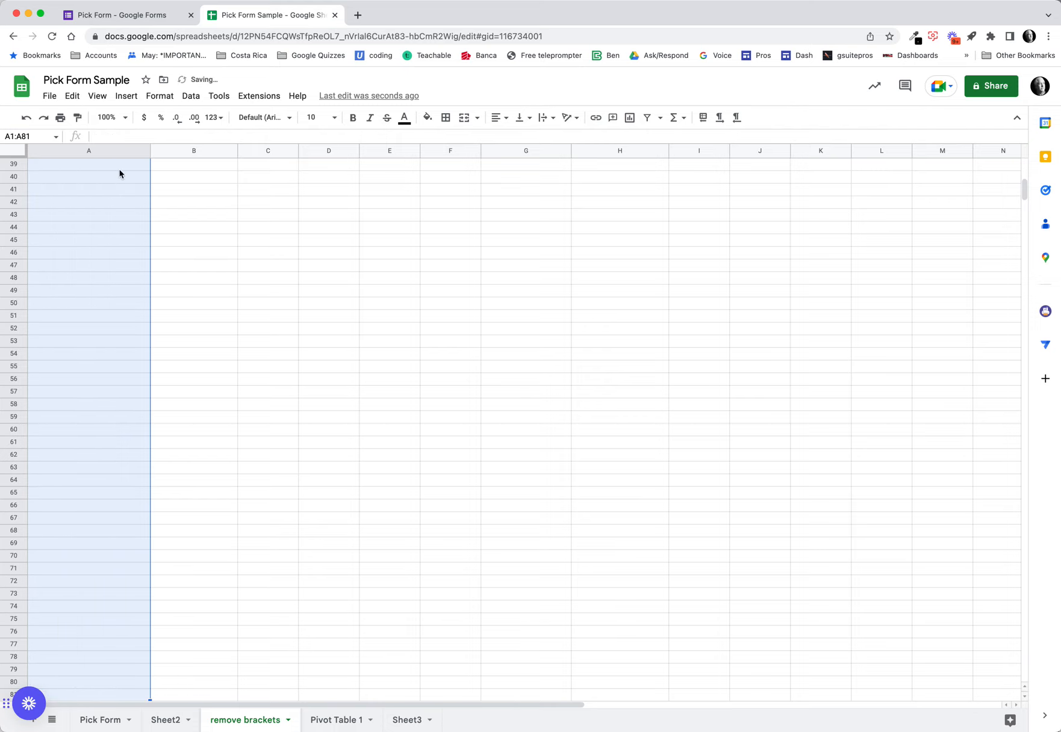
pyautogui.scroll(10, 119, 169)
# - Enter =TRANSPOSE('Pick Form'!C1:CE1) in A1 of the remove brackets sheet to list the response headings vertically
pyautogui.click(115, 170)
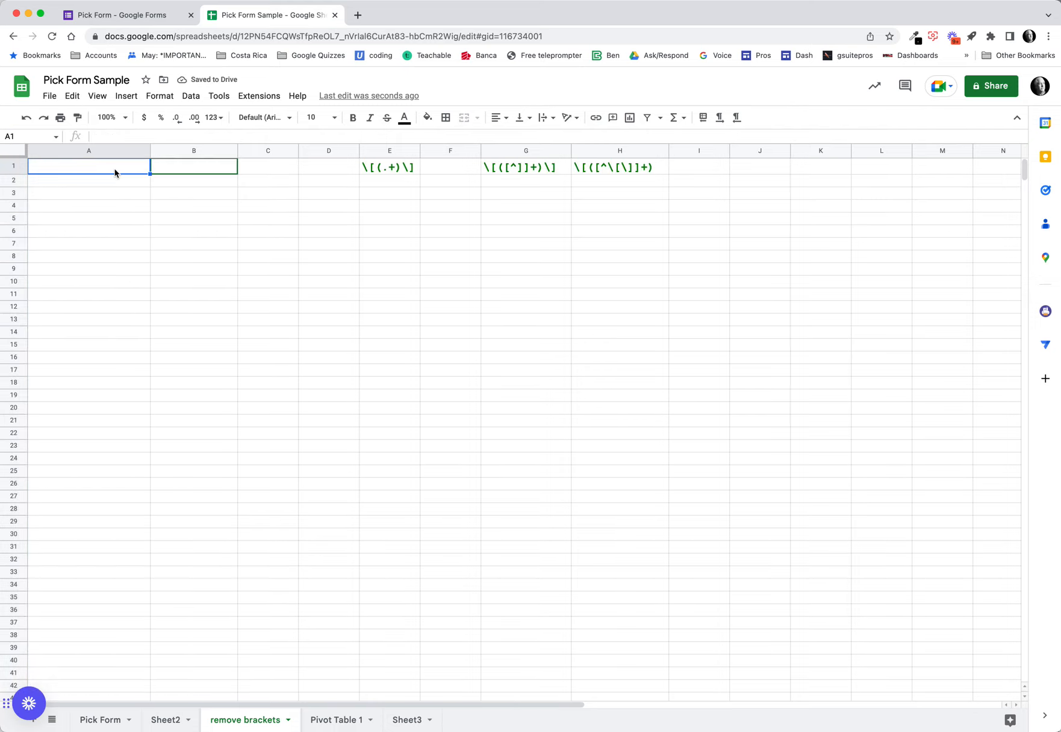
pyautogui.write('=')
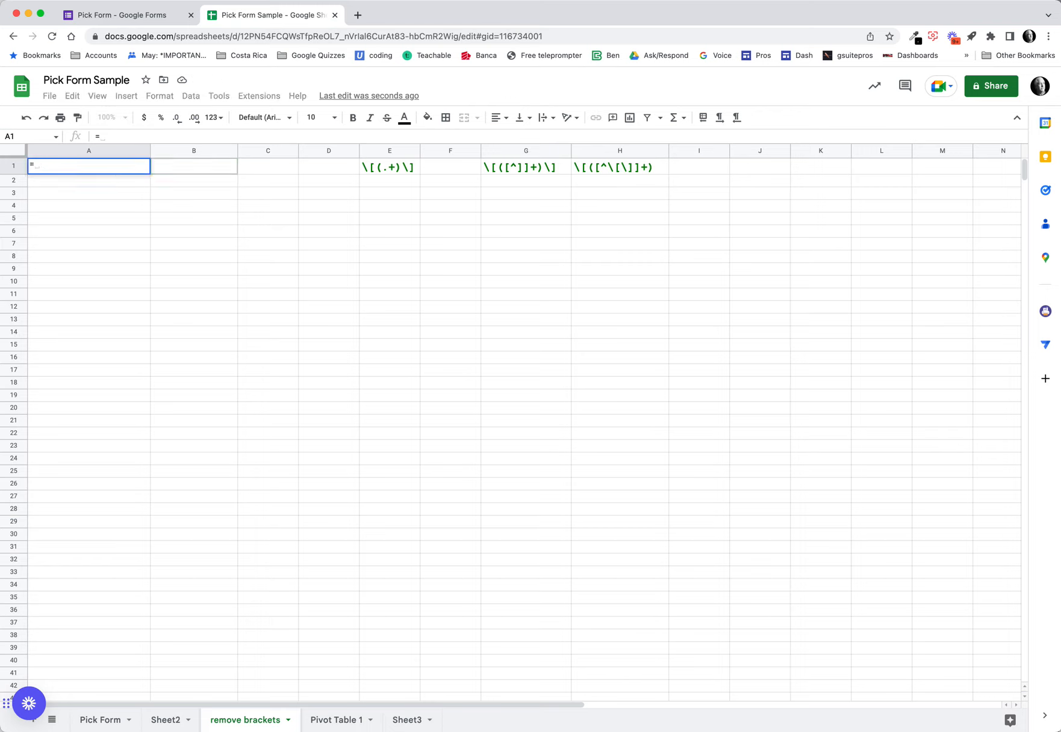
pyautogui.write('trans')
pyautogui.press('Tab')
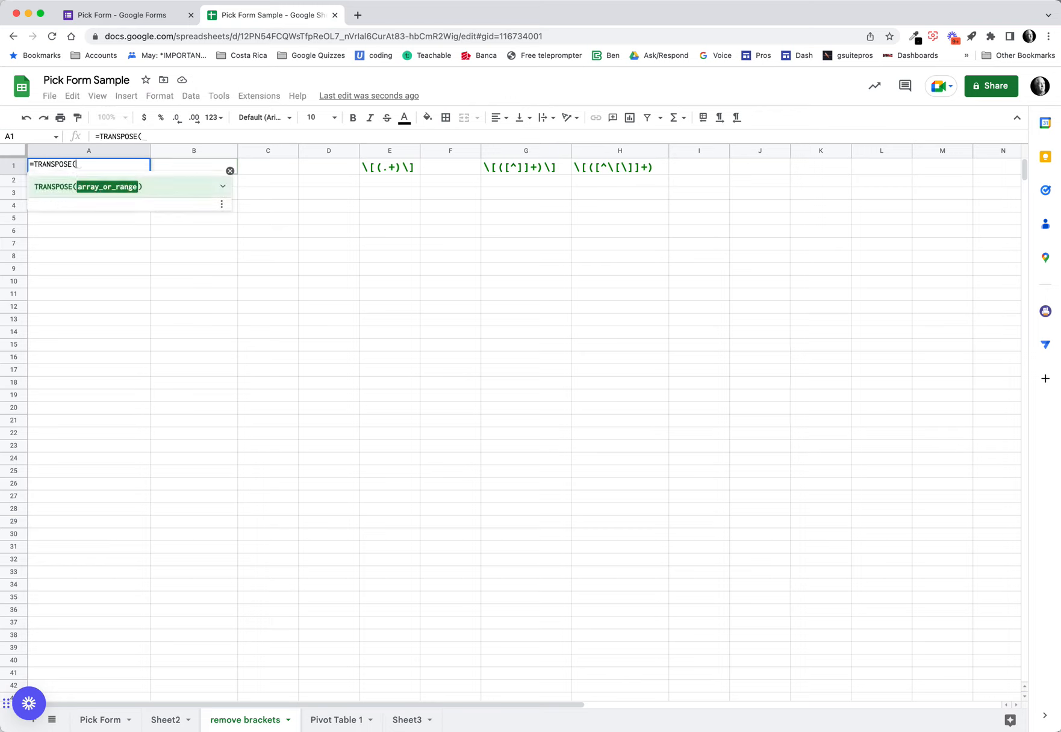
pyautogui.click(115, 718)
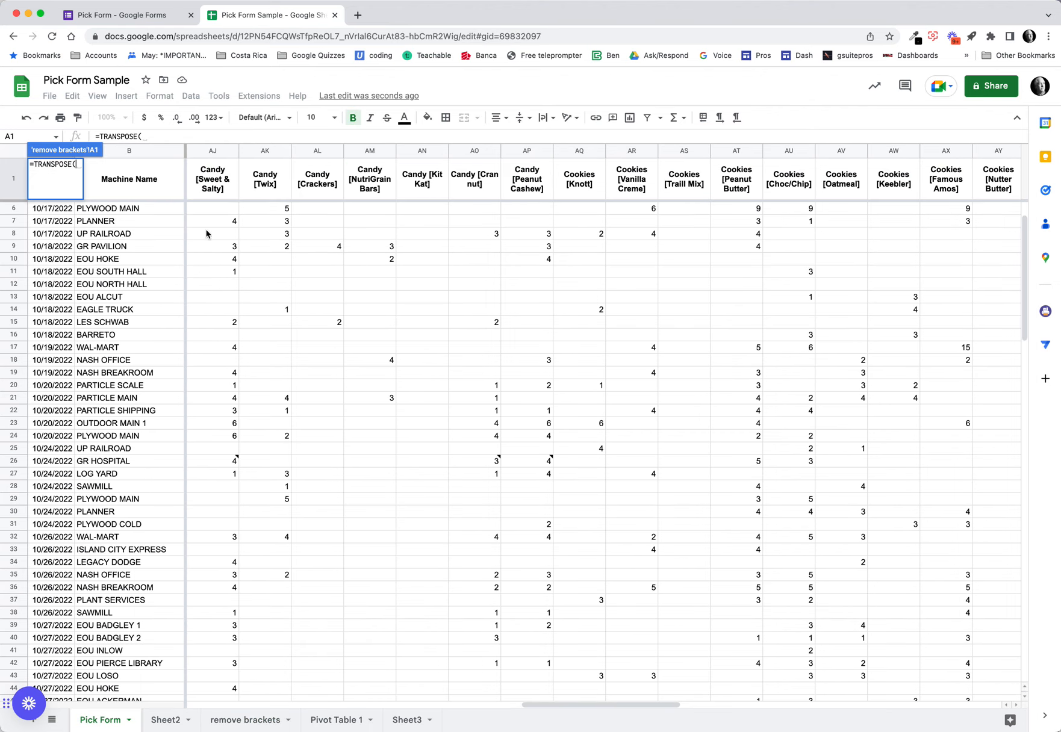
pyautogui.hscroll(-15, 241, 194)
pyautogui.scroll(2, 241, 193)
pyautogui.click(213, 187)
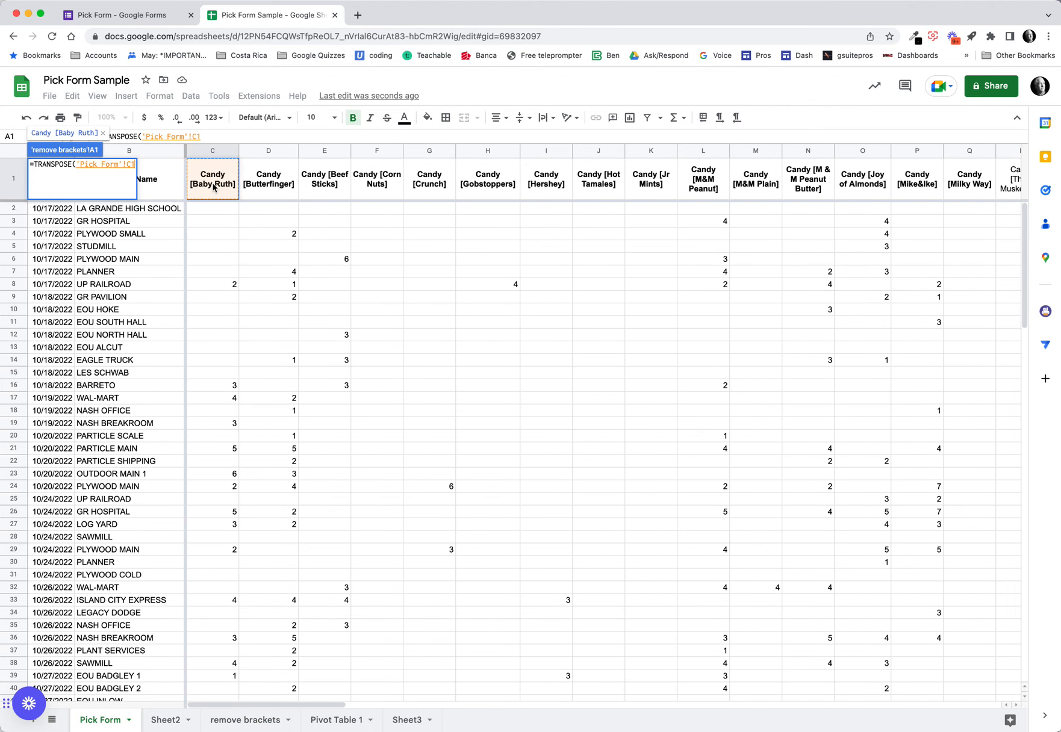
pyautogui.press('super+shift+Right')
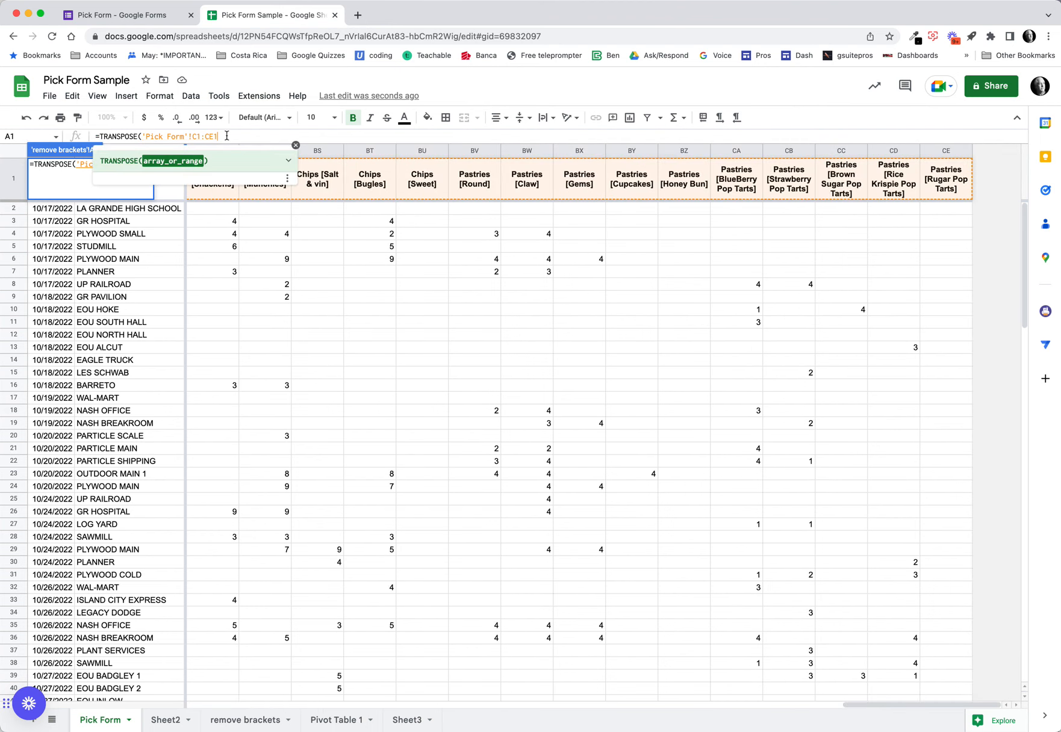
pyautogui.press('Tab')
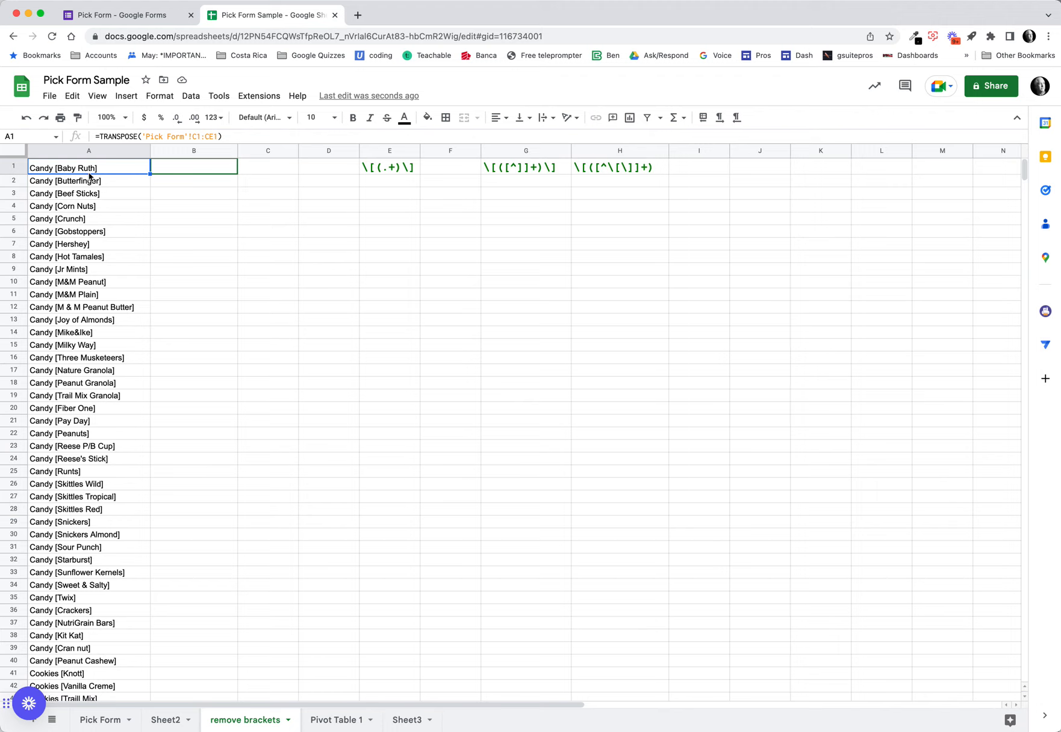
pyautogui.click(106, 180)
pyautogui.click(104, 196)
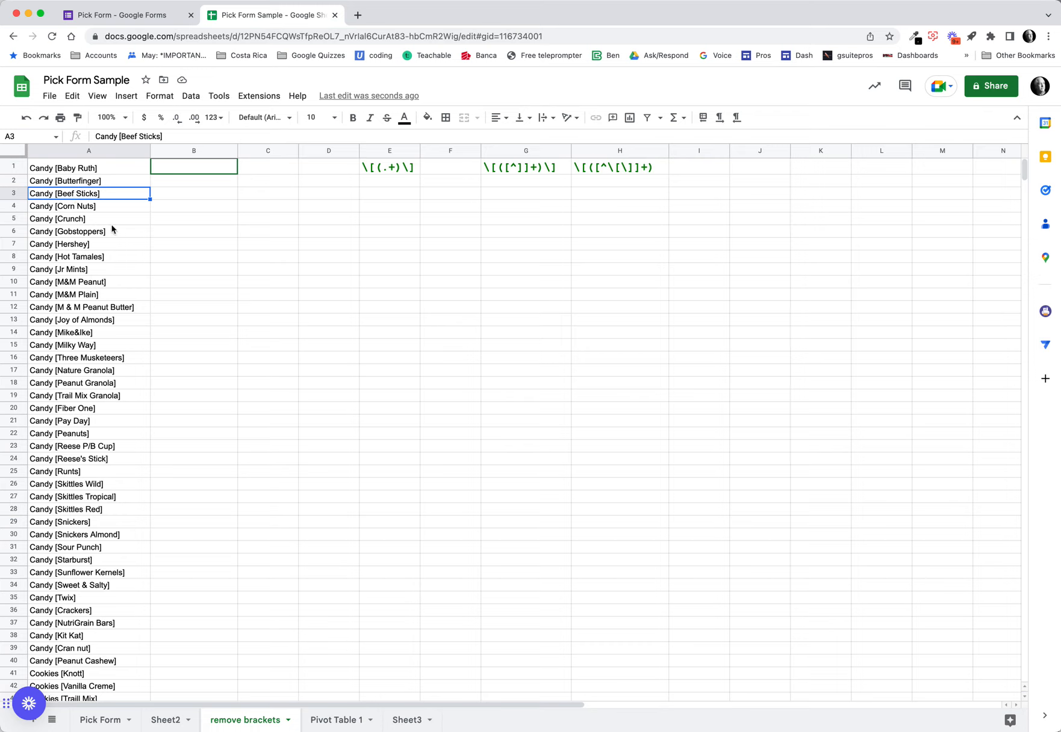
# - Enter =REGEXEXTRACT(A1,$E$1) in B1 to extract the bracketed item name, and reject the suggested autofill
pyautogui.click(177, 169)
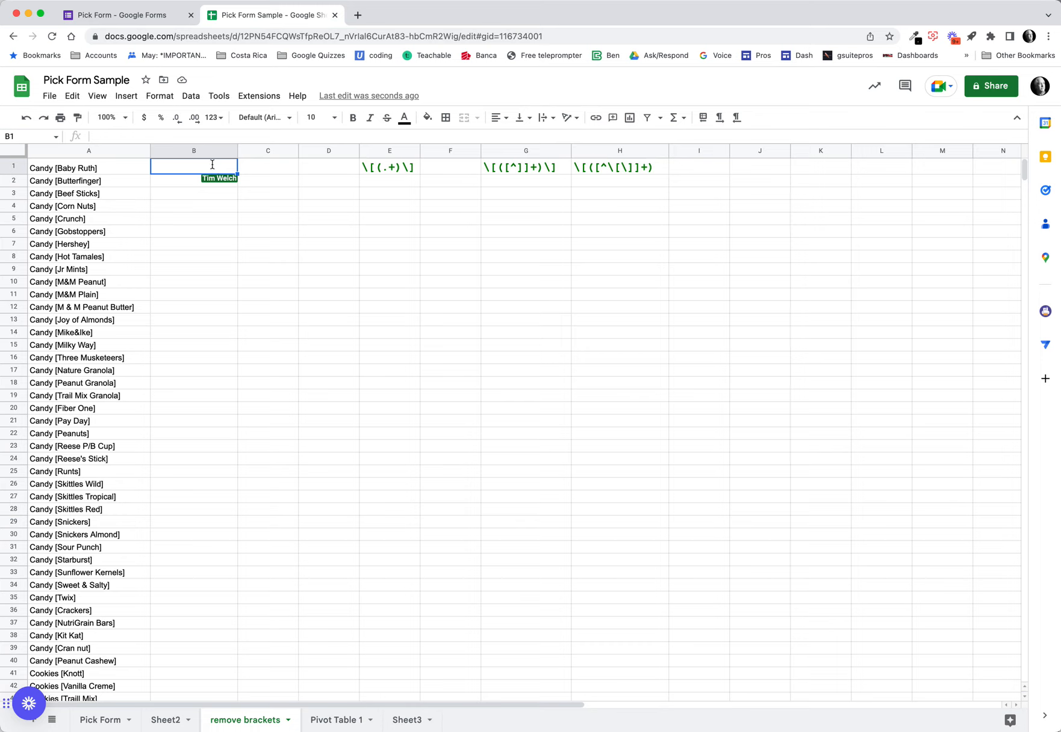
pyautogui.write('=reg')
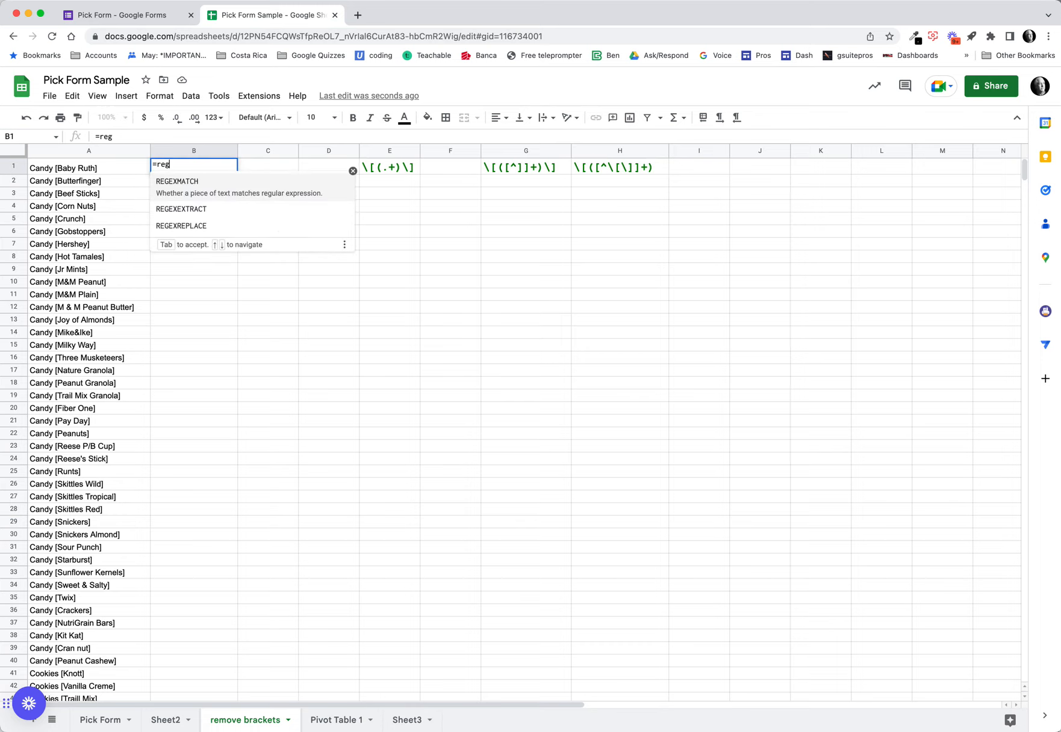
pyautogui.click(204, 205)
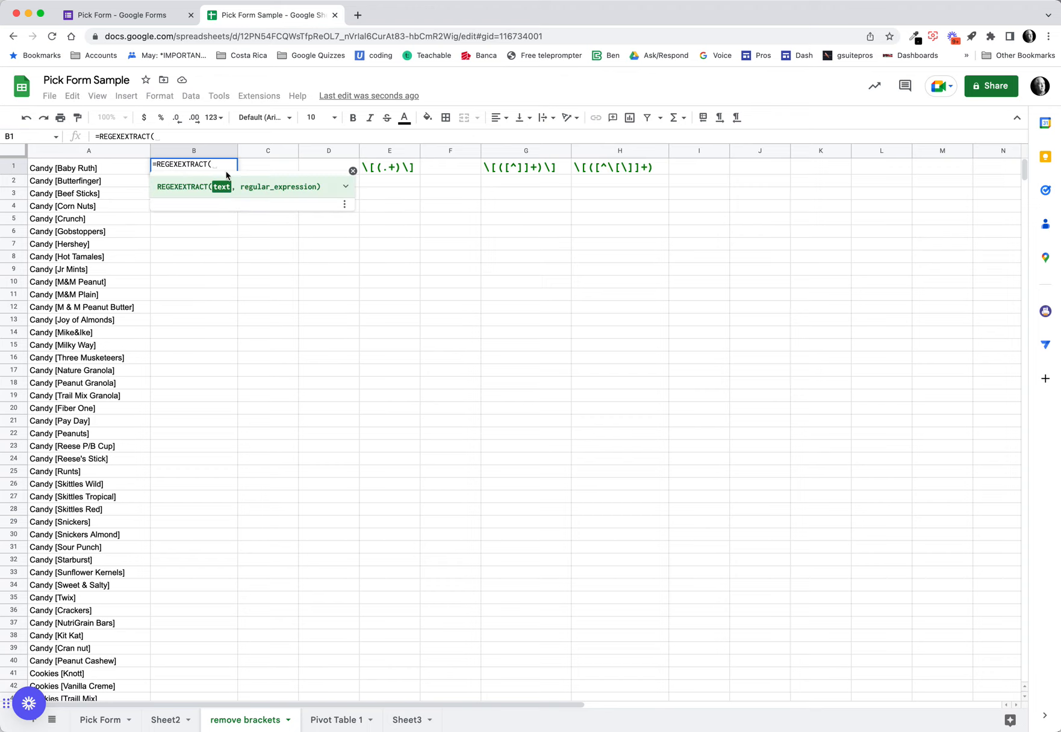
pyautogui.click(345, 187)
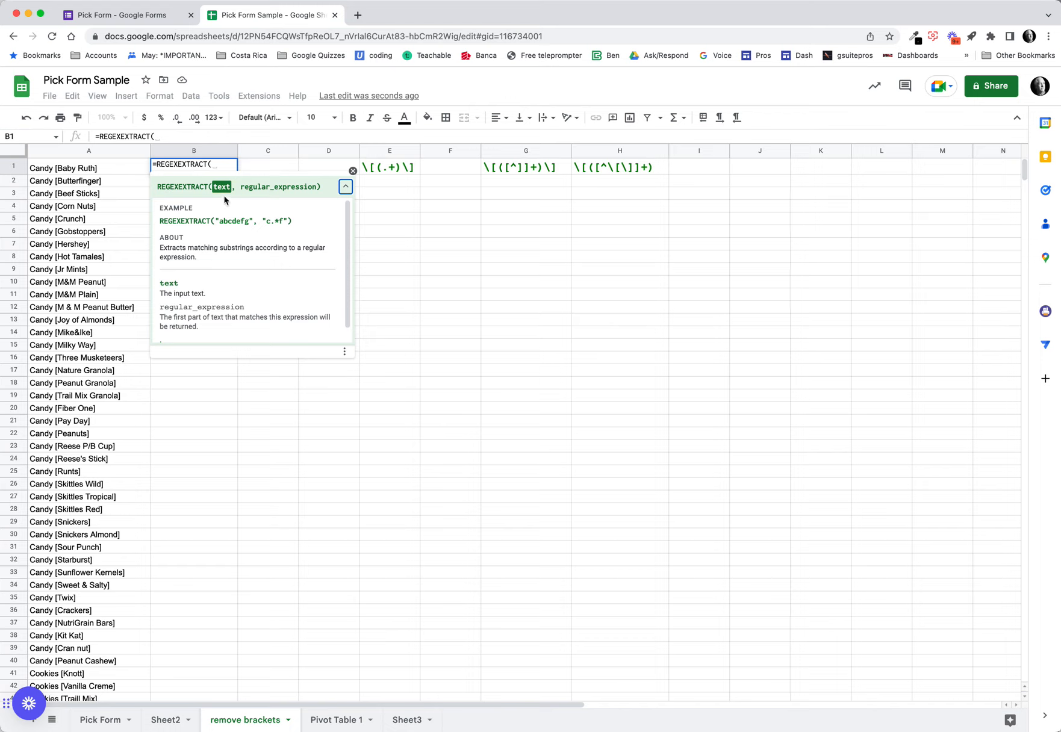
pyautogui.click(136, 171)
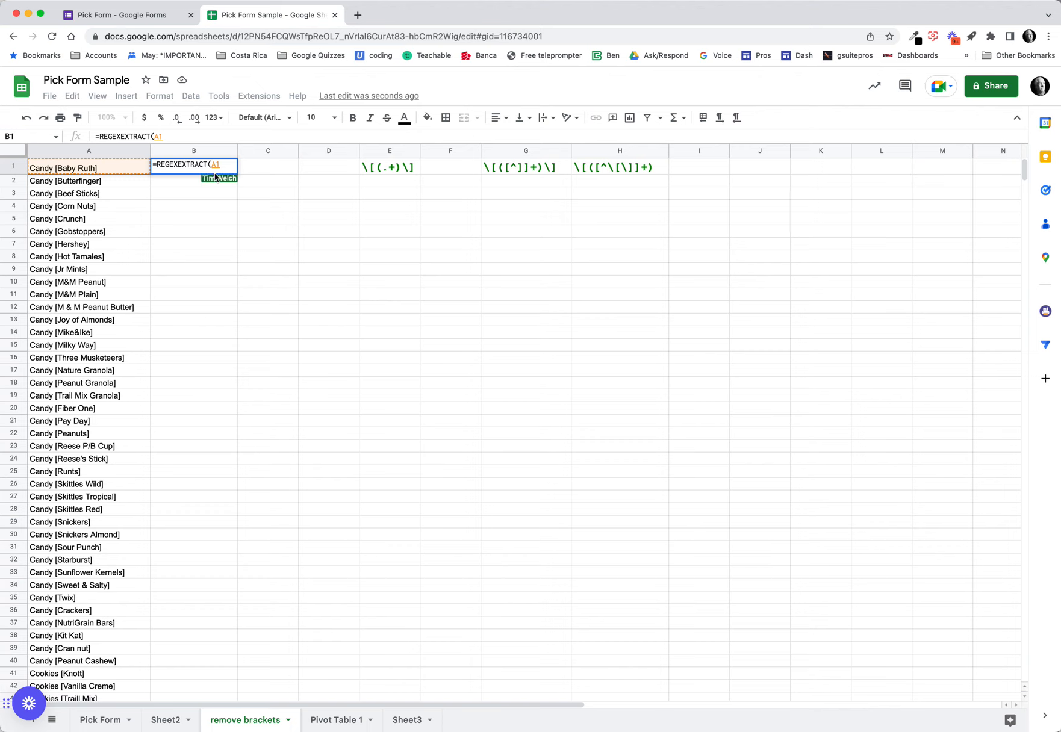
pyautogui.write(',')
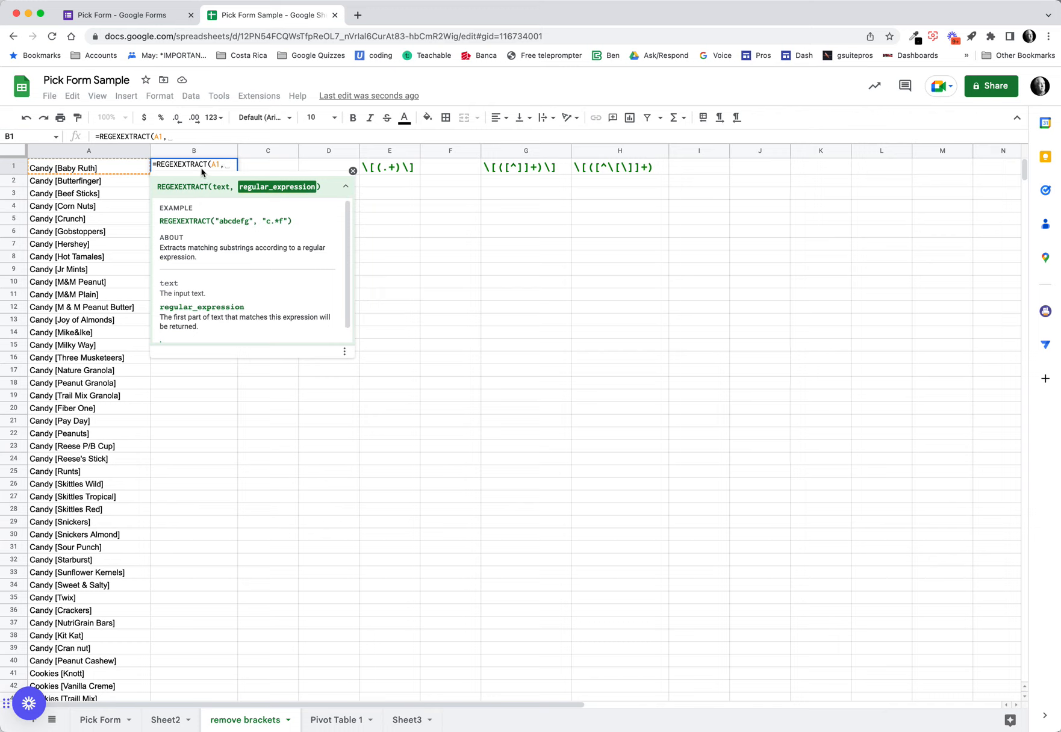
pyautogui.click(385, 171)
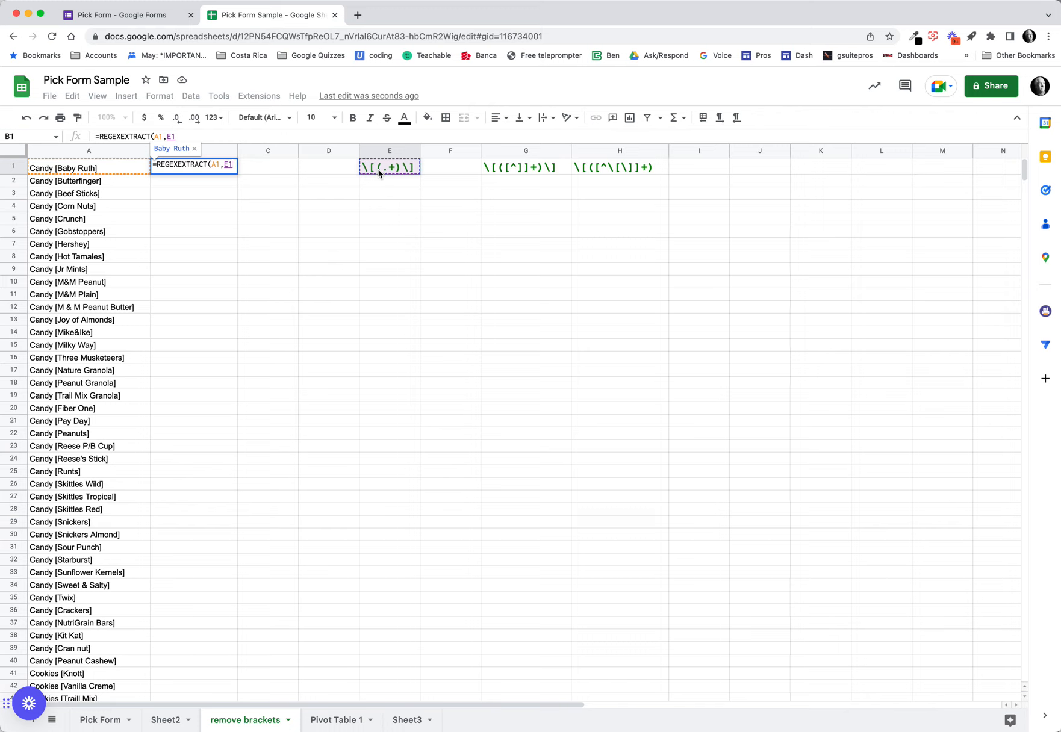
pyautogui.press('F4')
pyautogui.press('Return')
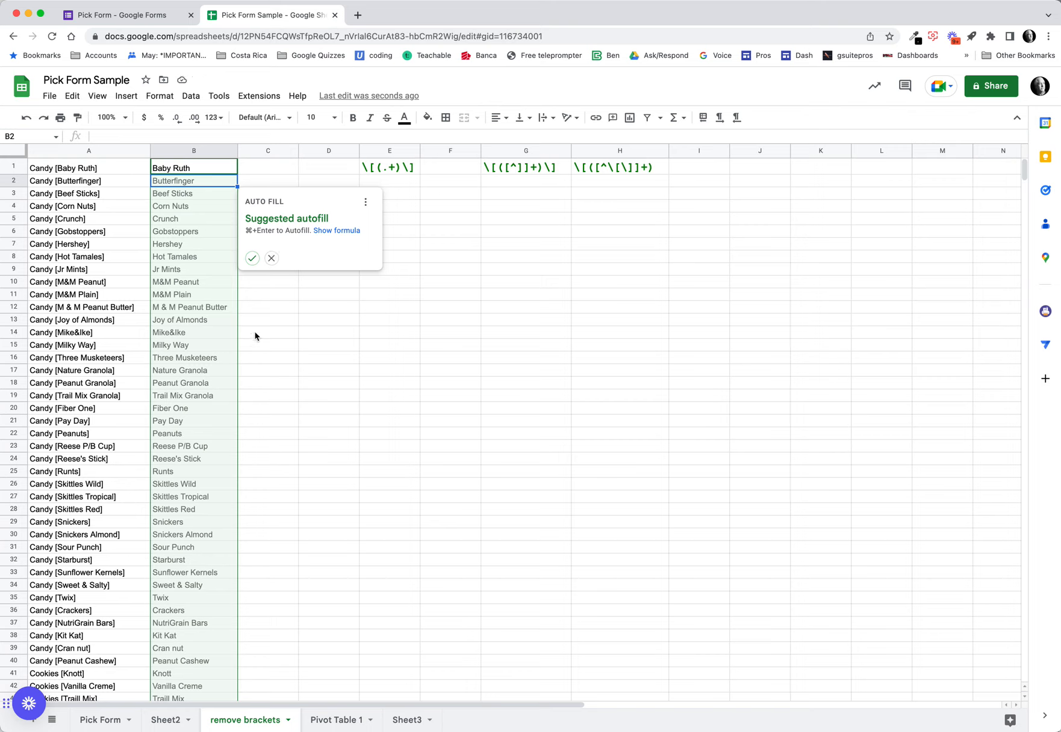
pyautogui.click(271, 259)
pyautogui.click(218, 168)
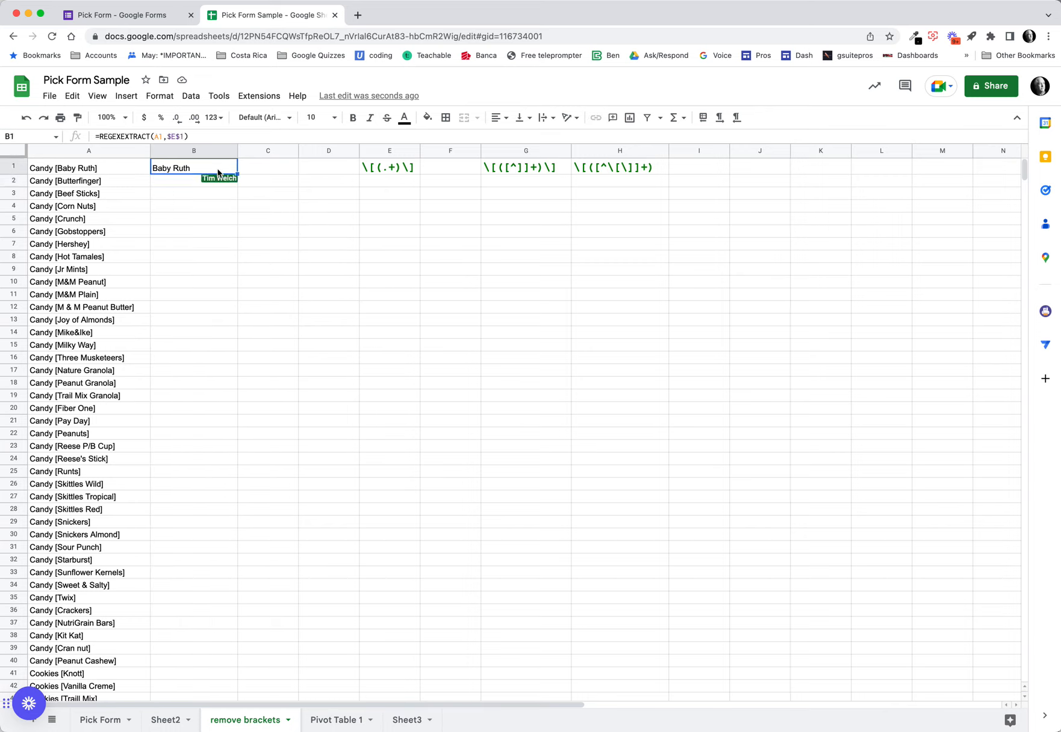
pyautogui.click(374, 169)
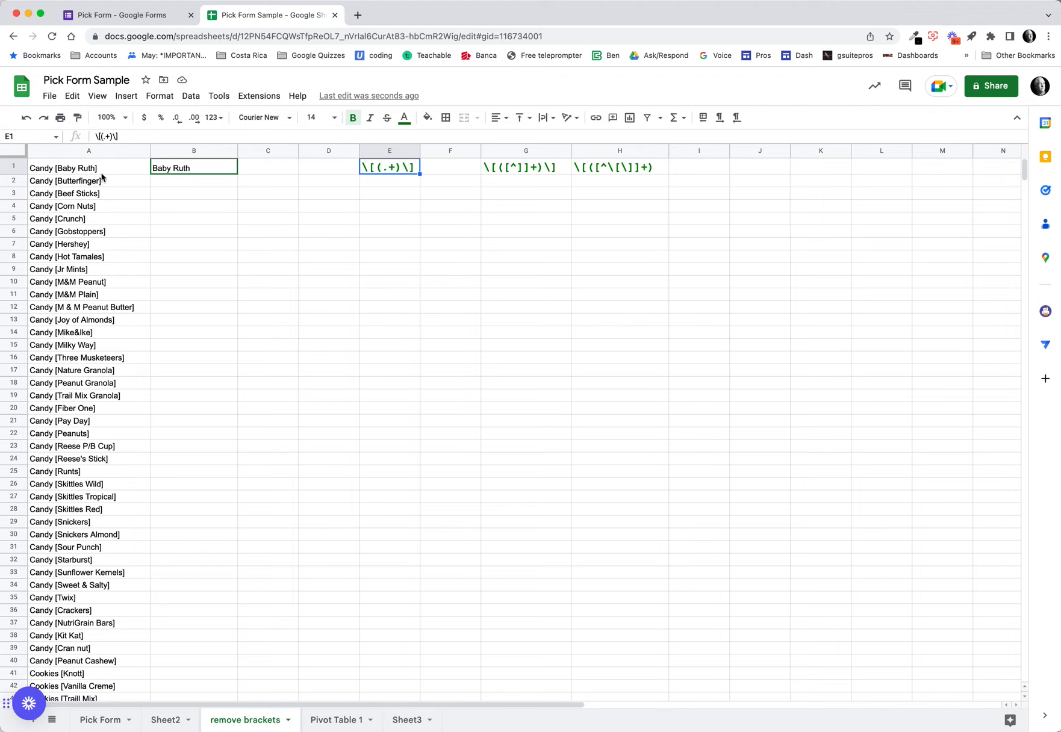
# - Replace the TRANSPOSE formula in column A with static text by copying the column and pasting its values in place
pyautogui.click(58, 169)
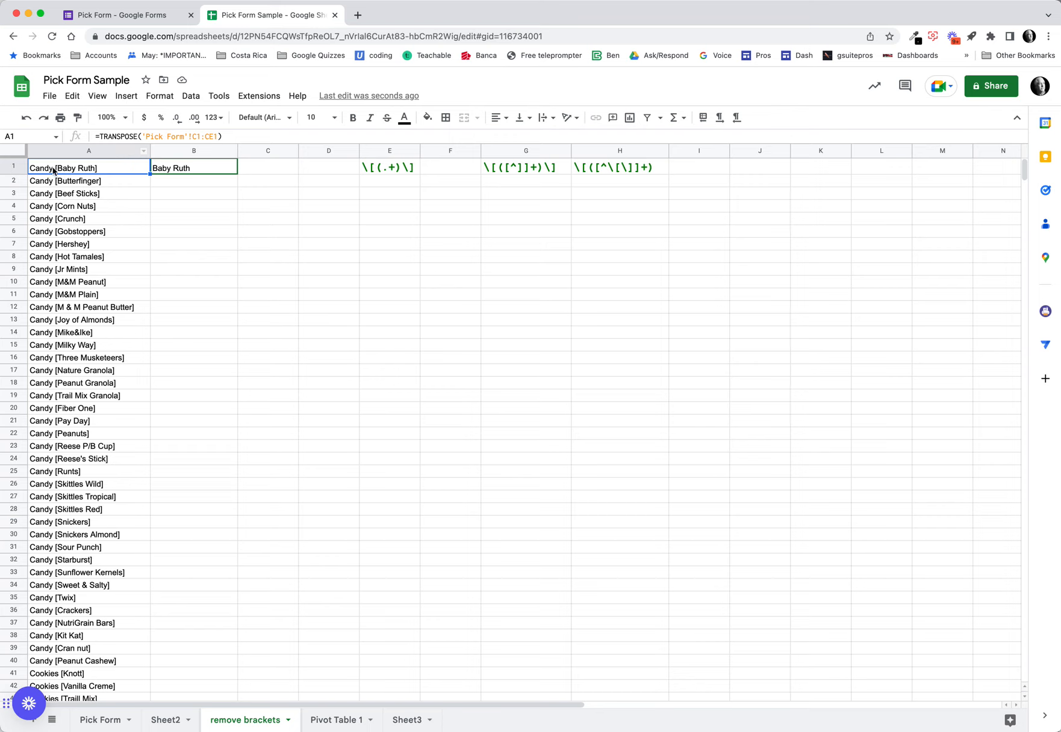
pyautogui.click(86, 152)
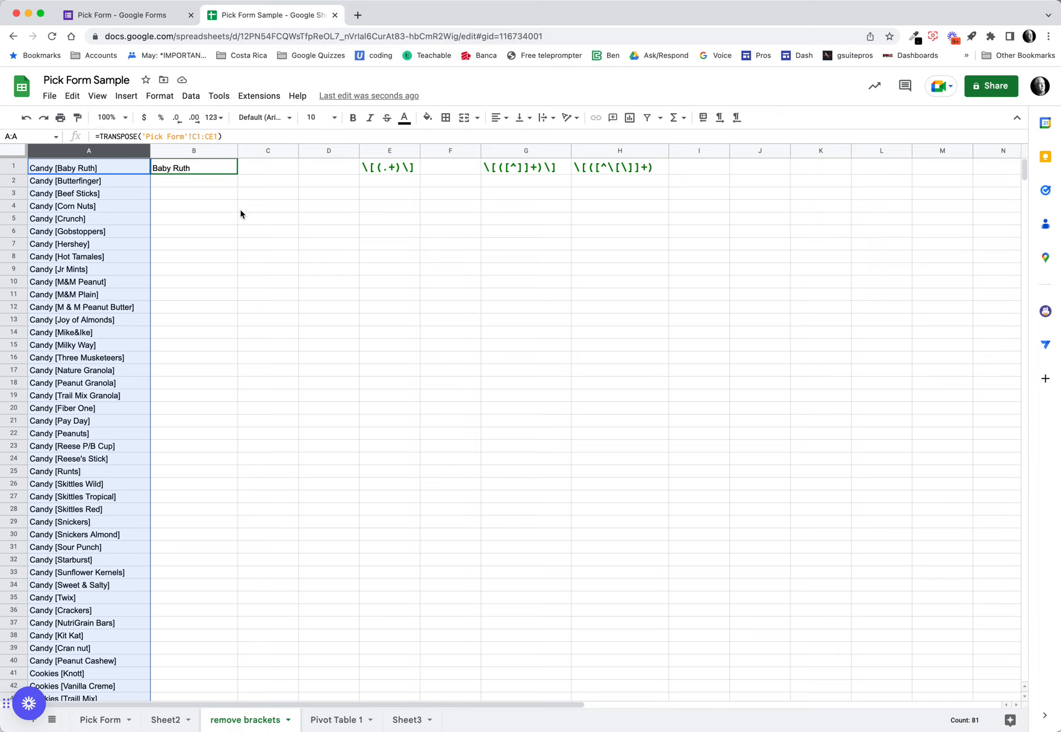
pyautogui.press('super+c')
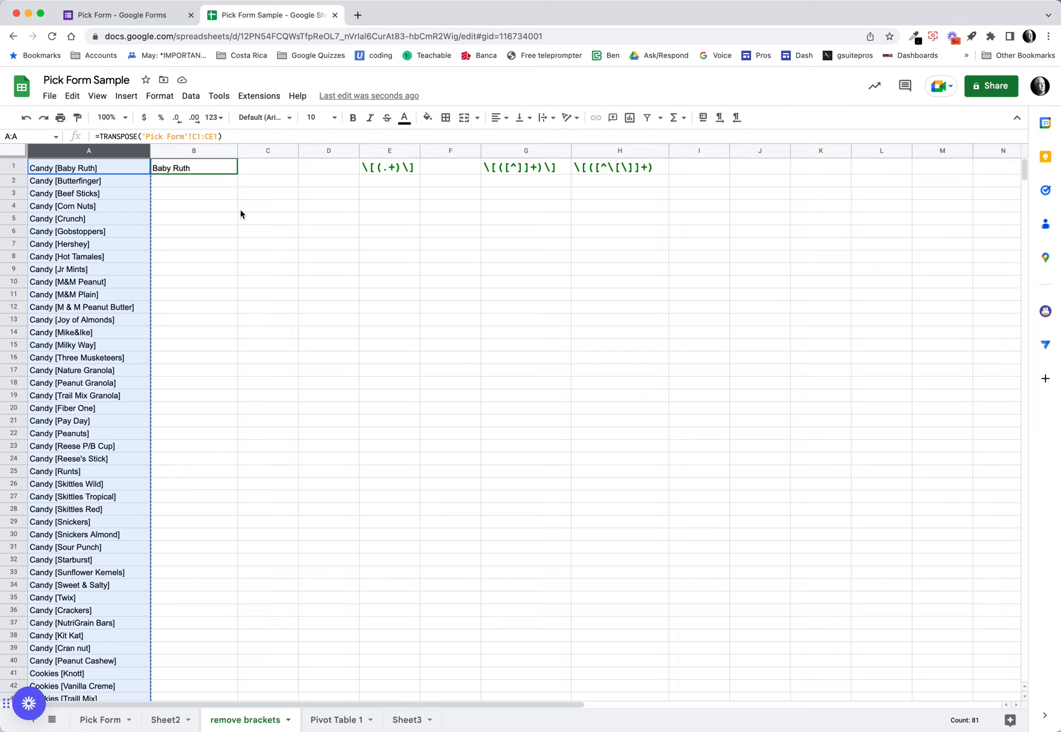
pyautogui.hotkey('ctrl', 'shift', 'v')
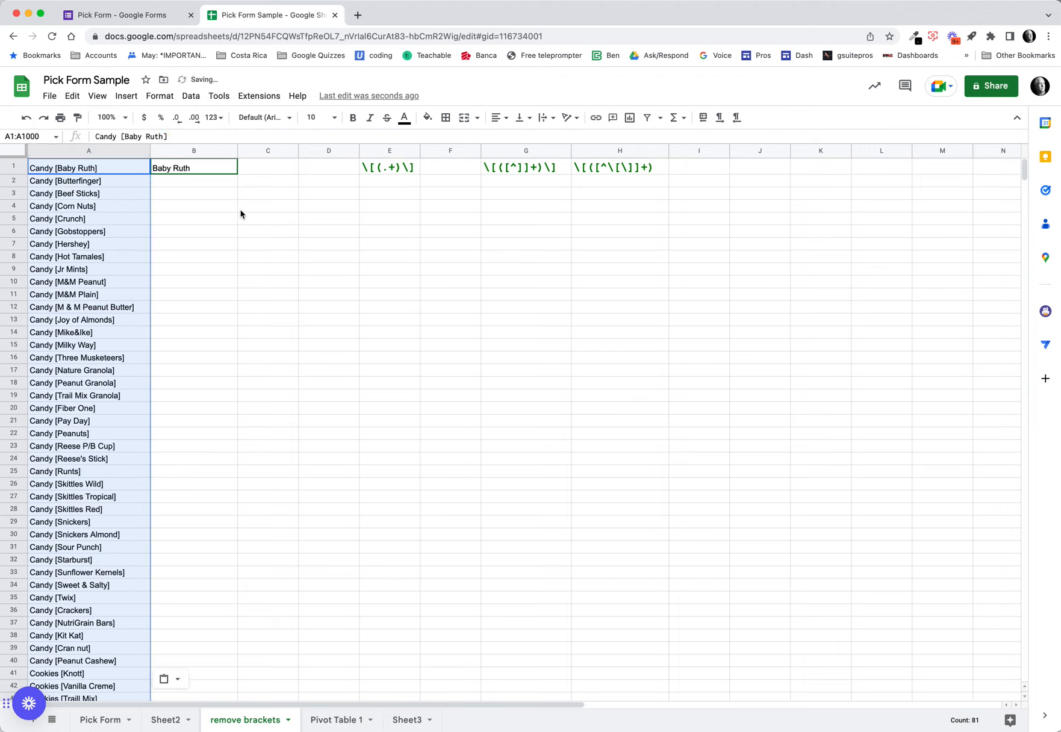
pyautogui.click(117, 170)
pyautogui.click(119, 184)
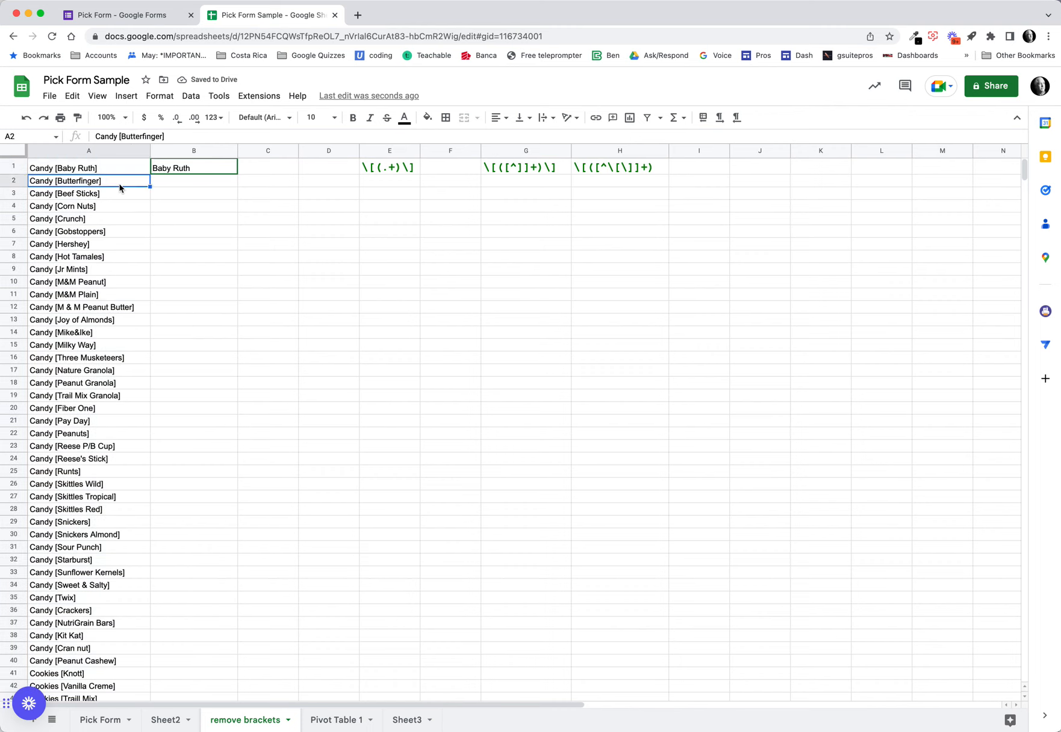
# - Change the text in A1 to Candy [{Baby Ruth]} to test the extraction with curly braces
pyautogui.click(121, 168)
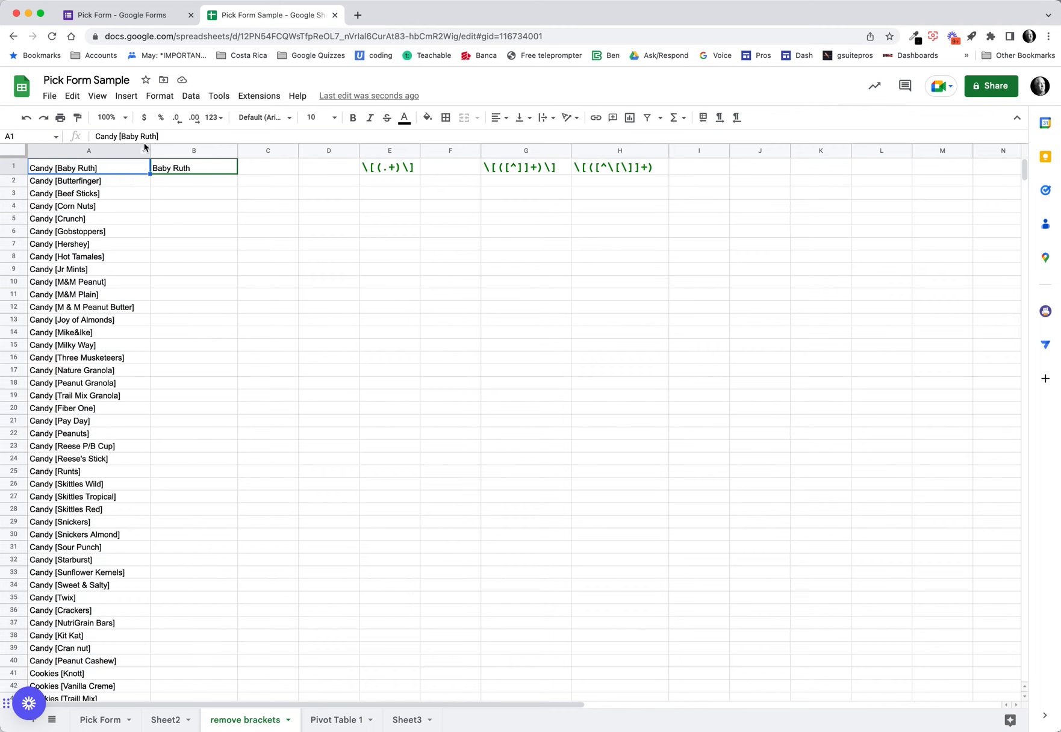
pyautogui.click(122, 136)
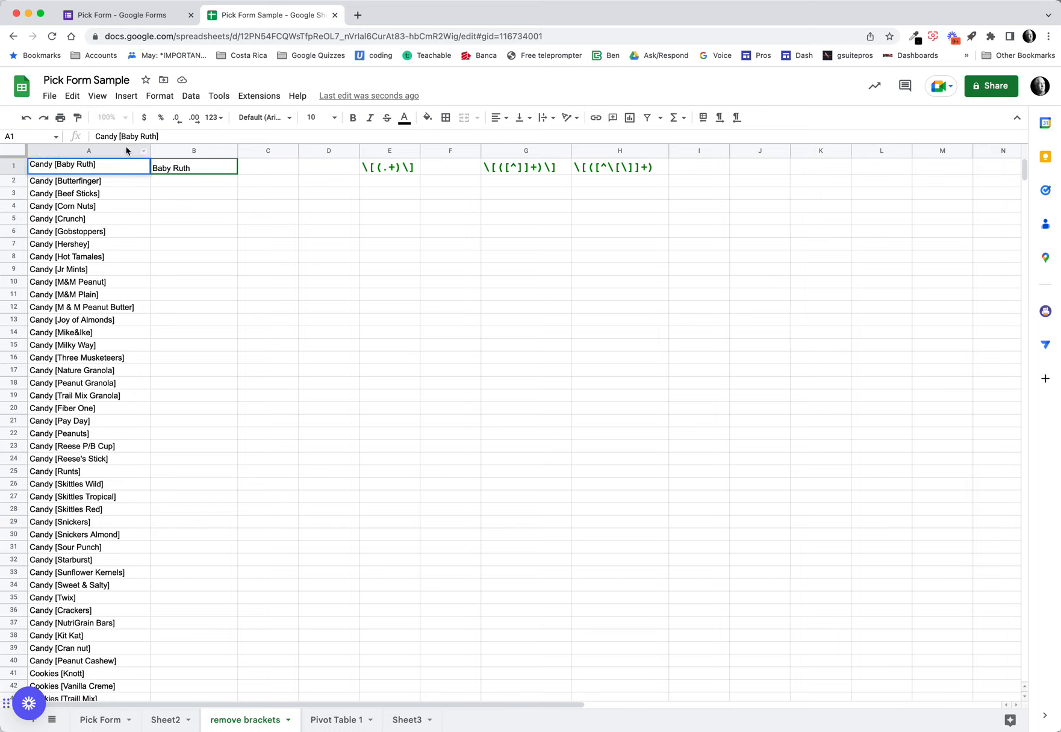
pyautogui.write('(')
pyautogui.write('}')
pyautogui.press('Return')
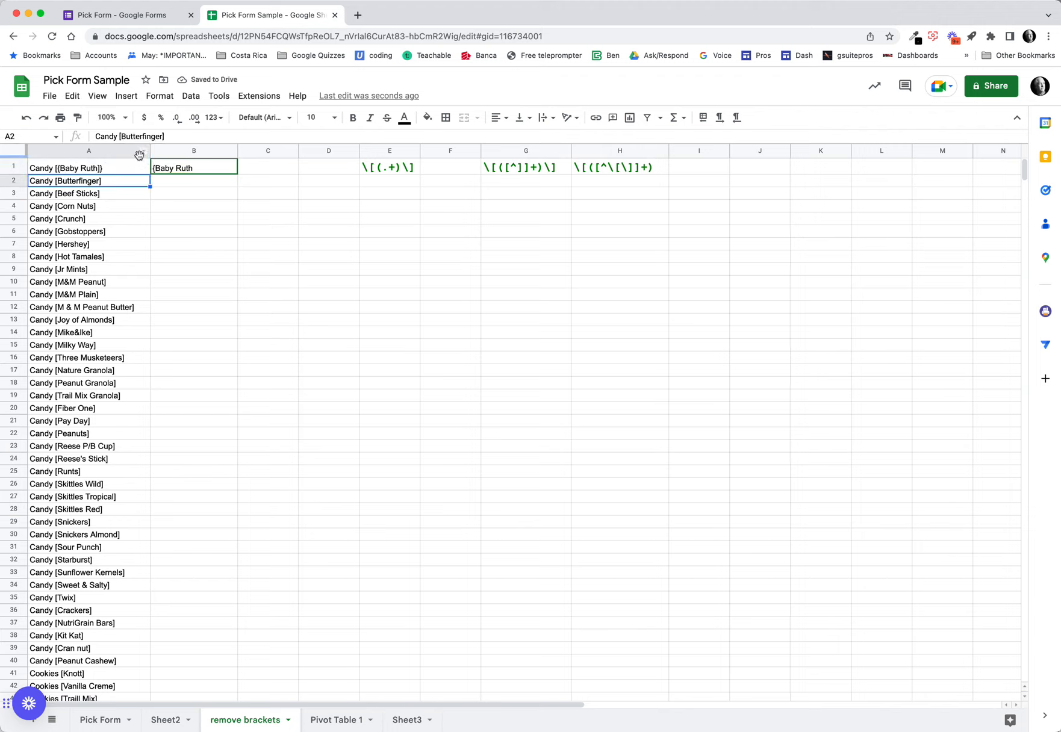
# - Replace the curly braces in A1 with square brackets so the text reads Candy [[Baby Ruth]]
pyautogui.click(114, 171)
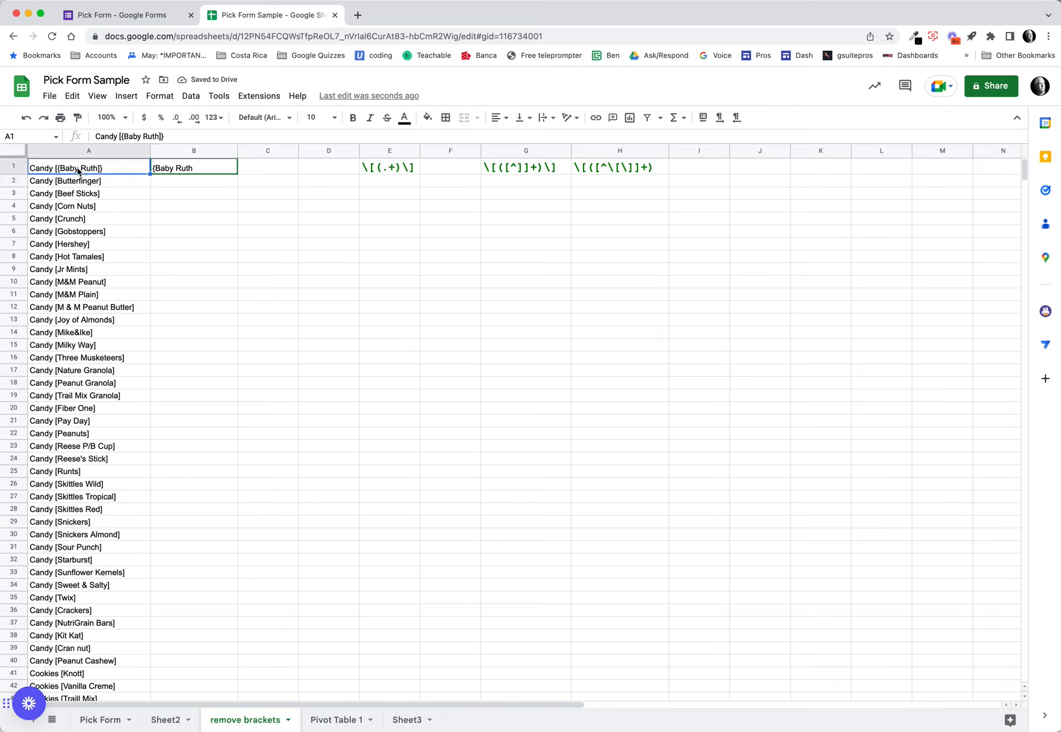
pyautogui.doubleClick(63, 171)
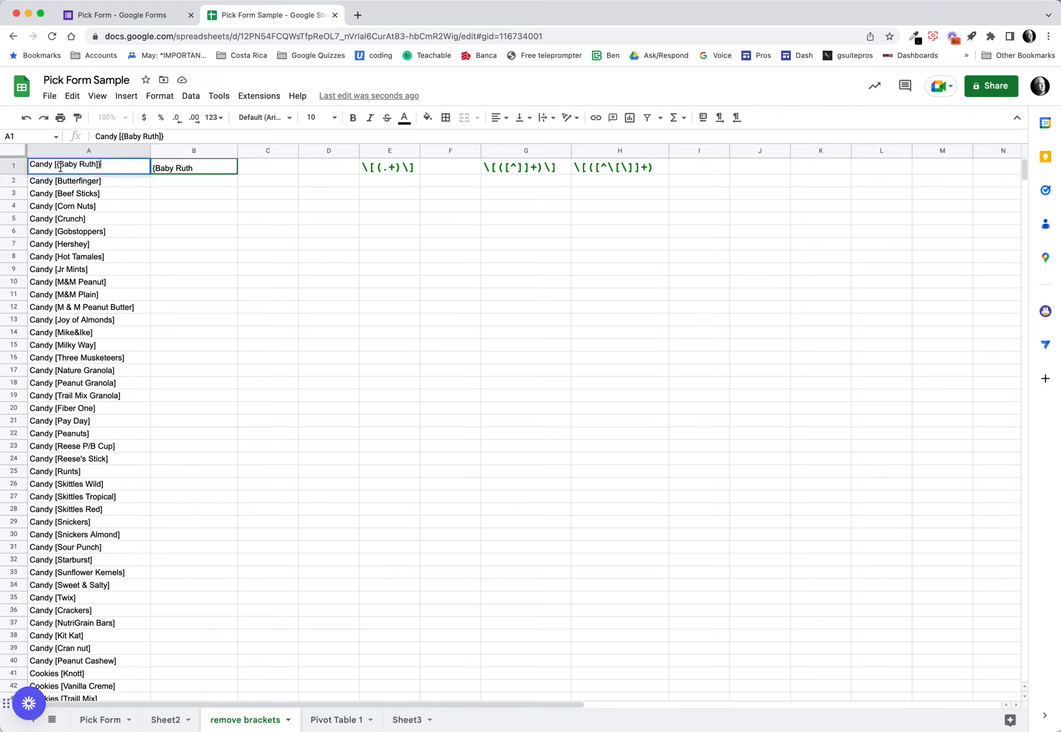
pyautogui.press('BackSpace')
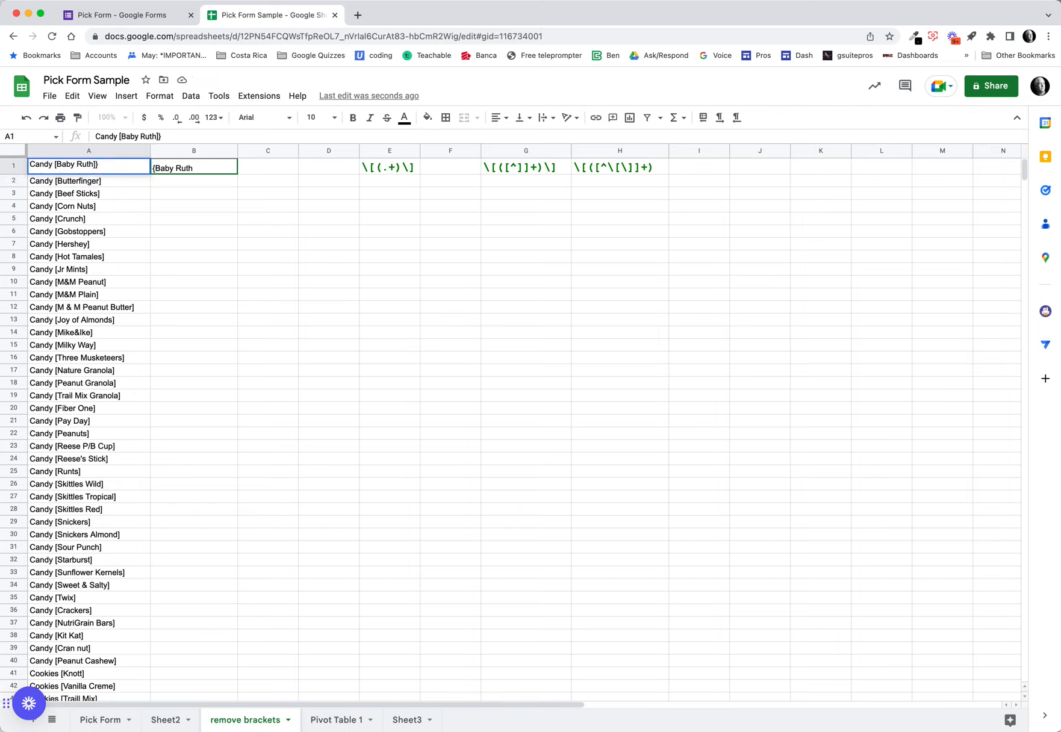
pyautogui.write('[')
pyautogui.press('BackSpace')
pyautogui.press('Return')
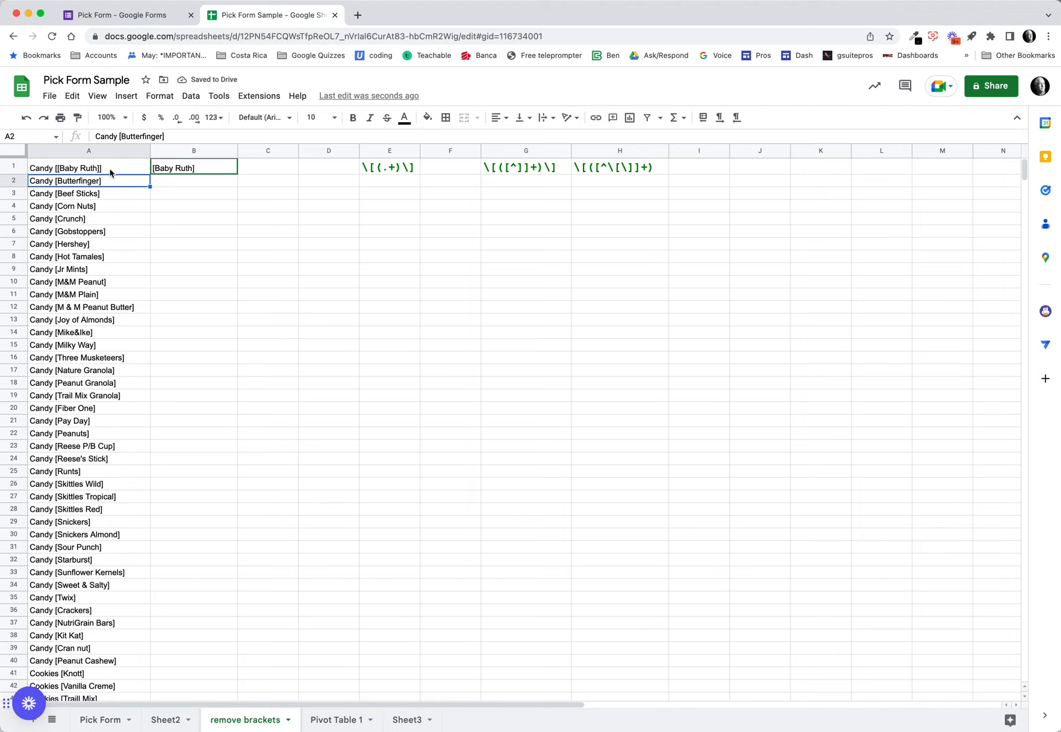
# - Change the pattern reference in B1 to $H$1 so the formula is =REGEXEXTRACT(A1,$H$1)
pyautogui.click(204, 167)
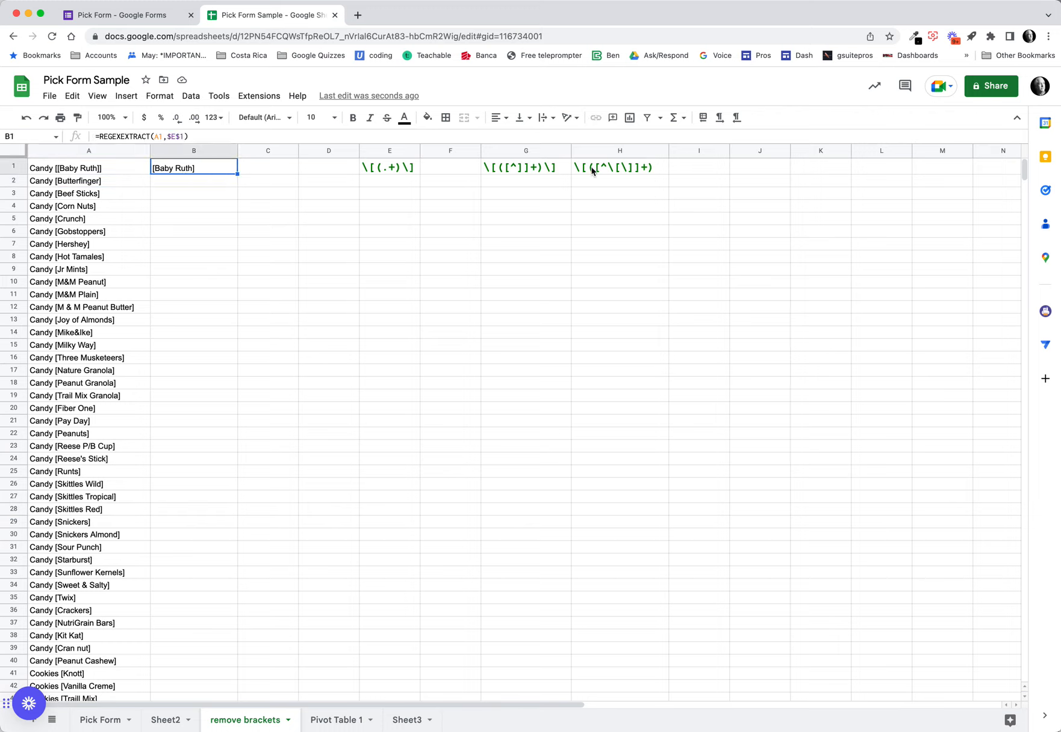
pyautogui.click(176, 137)
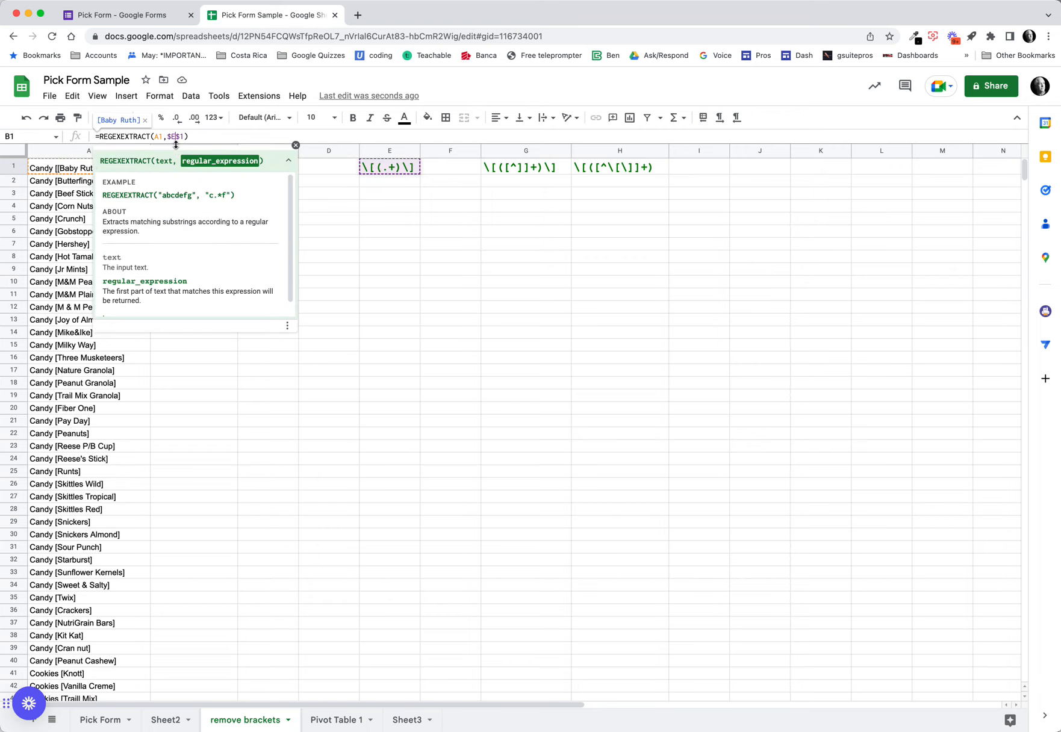
pyautogui.press('BackSpace')
pyautogui.write('H')
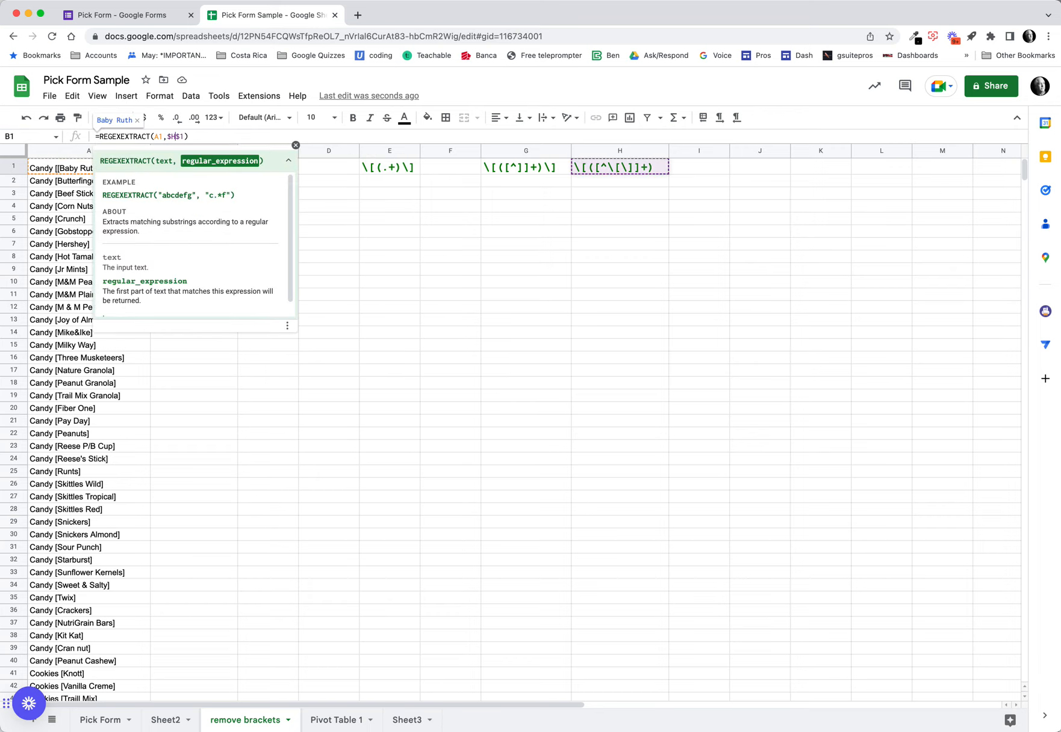
pyautogui.press('Return')
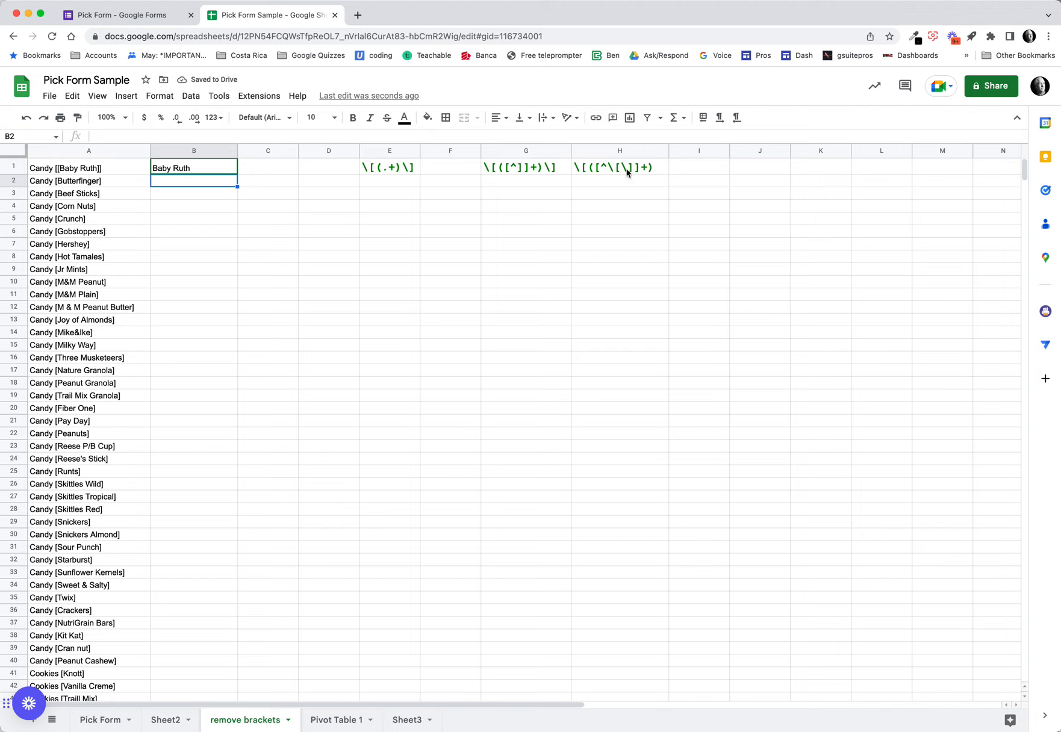
# - Add another pair of square brackets in A1, making it Candy [[[Baby Ruth]]], and check the formula in B1
pyautogui.click(111, 170)
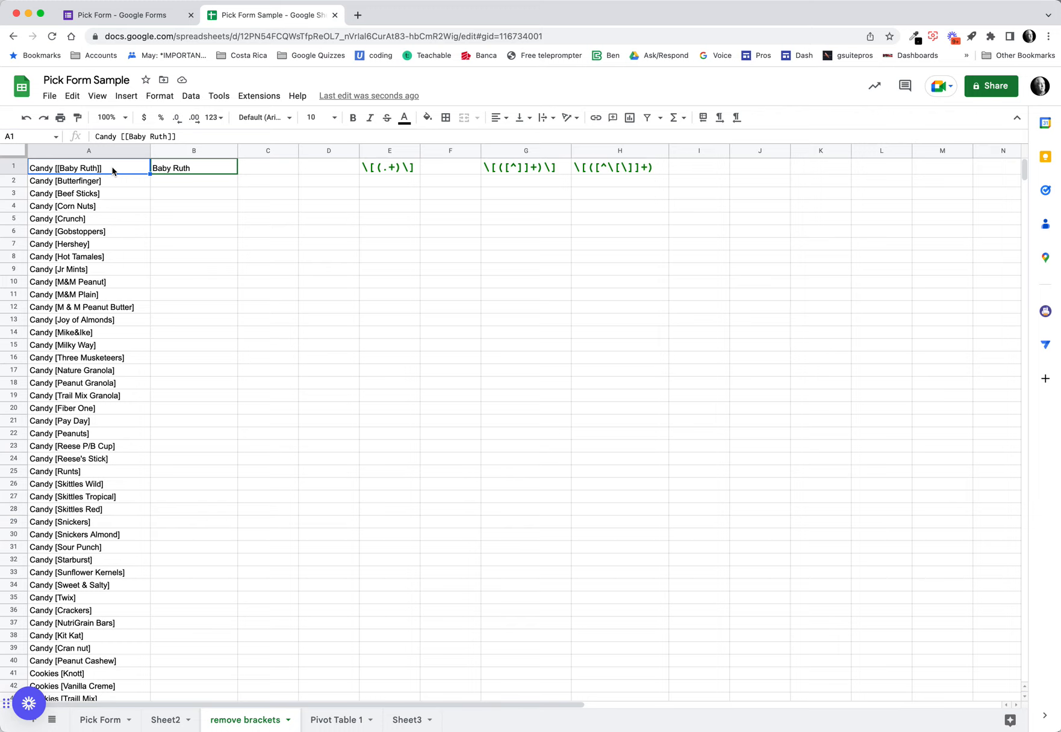
pyautogui.doubleClick(64, 167)
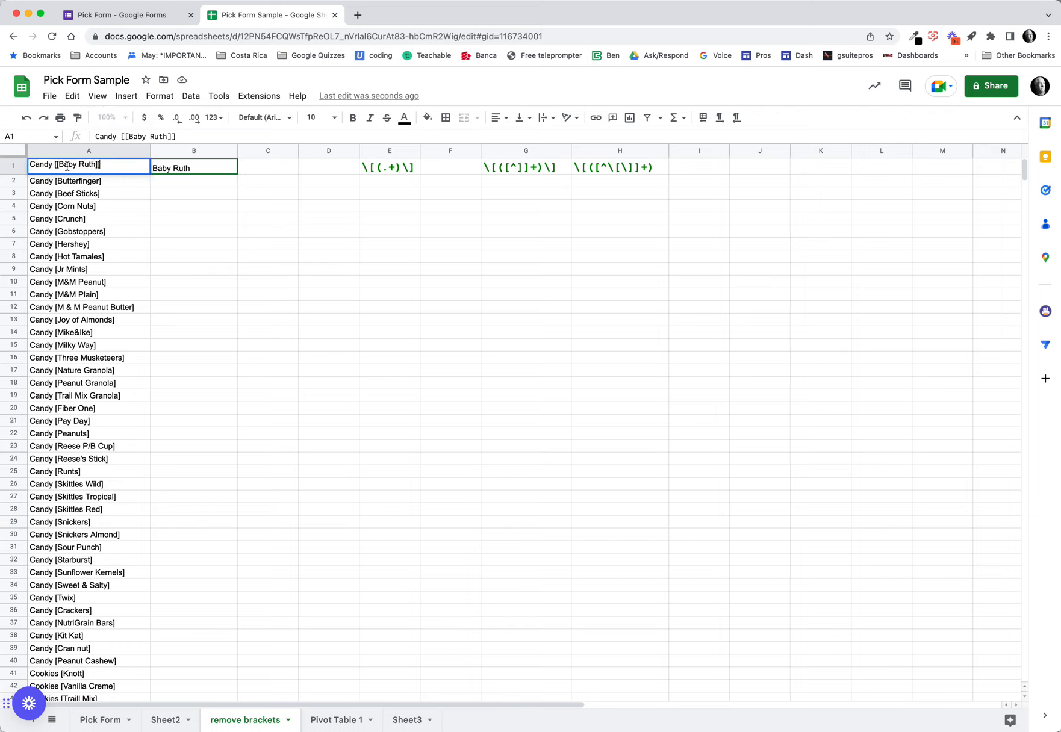
pyautogui.click(124, 137)
pyautogui.write('[')
pyautogui.write(']')
pyautogui.press('Return')
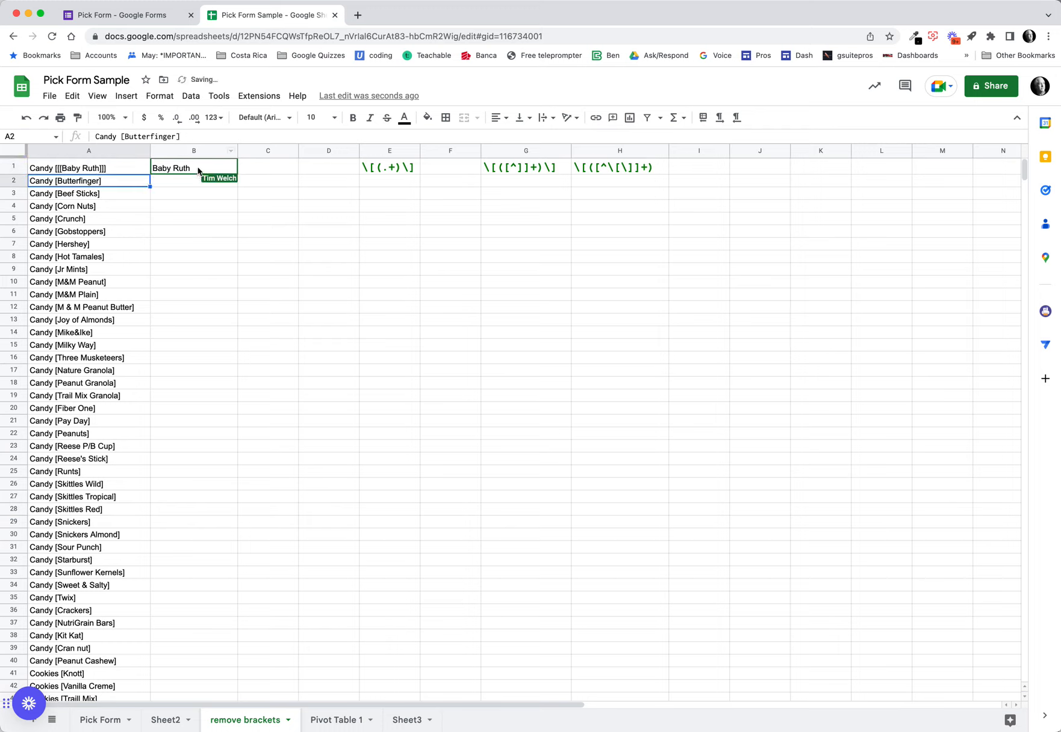
pyautogui.click(222, 165)
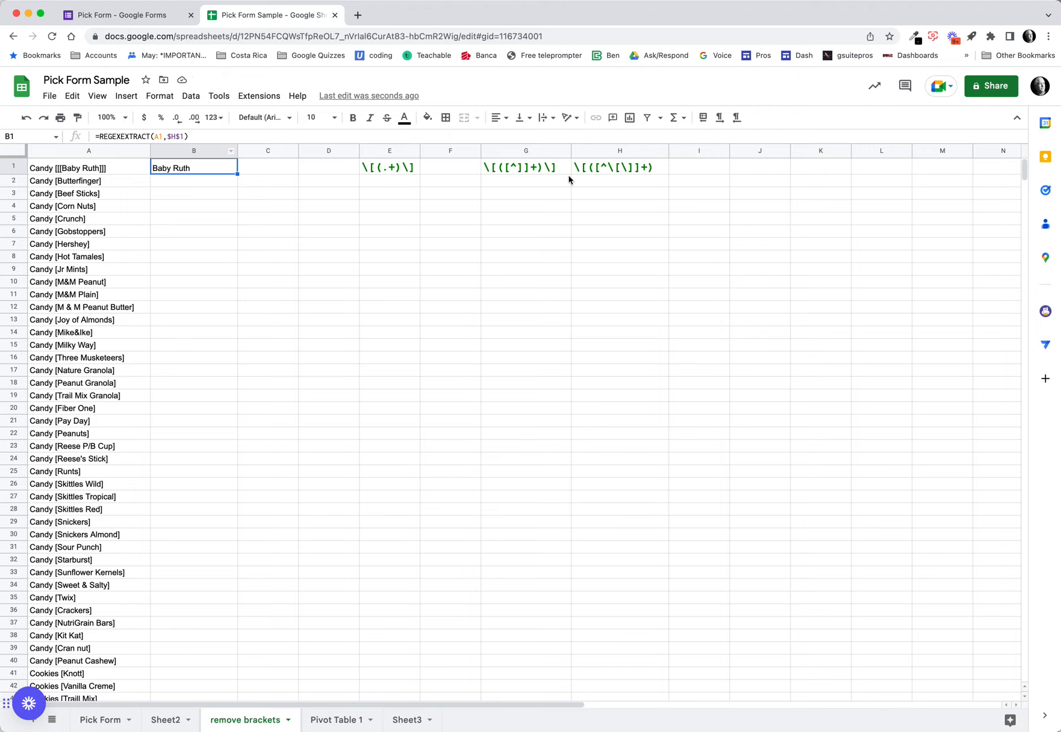
# - Remove the extra square brackets from A1 so the text reads Candy [Baby Ruth]
pyautogui.click(114, 165)
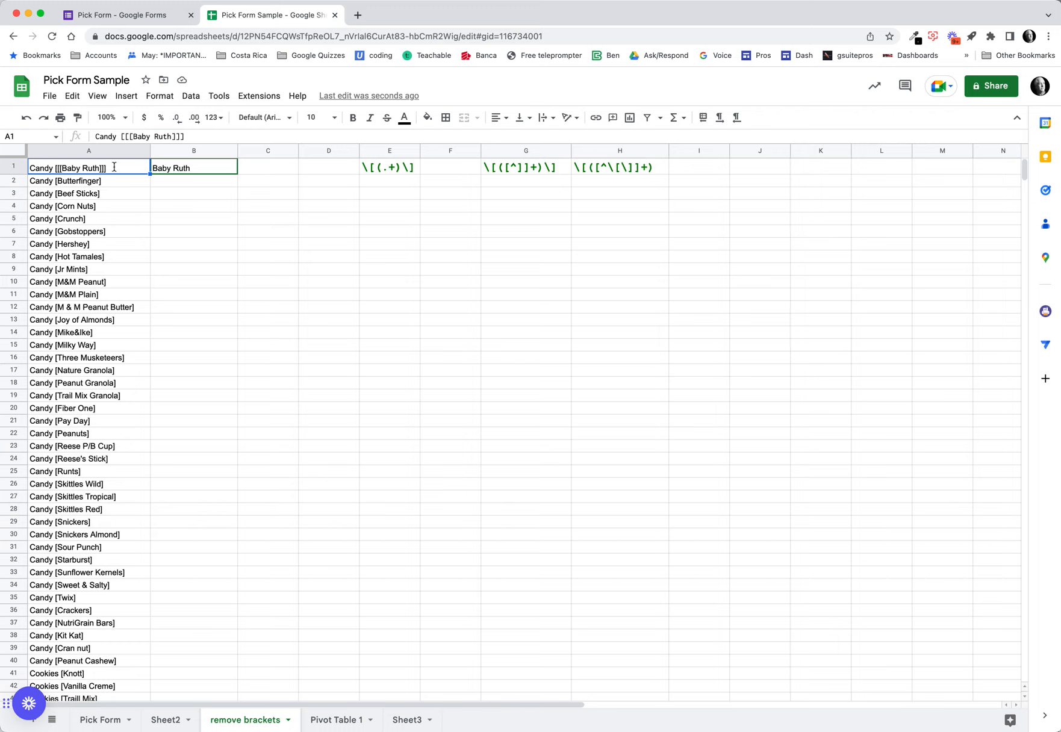
pyautogui.doubleClick(114, 165)
pyautogui.press('BackSpace')
pyautogui.press('BackSpace')
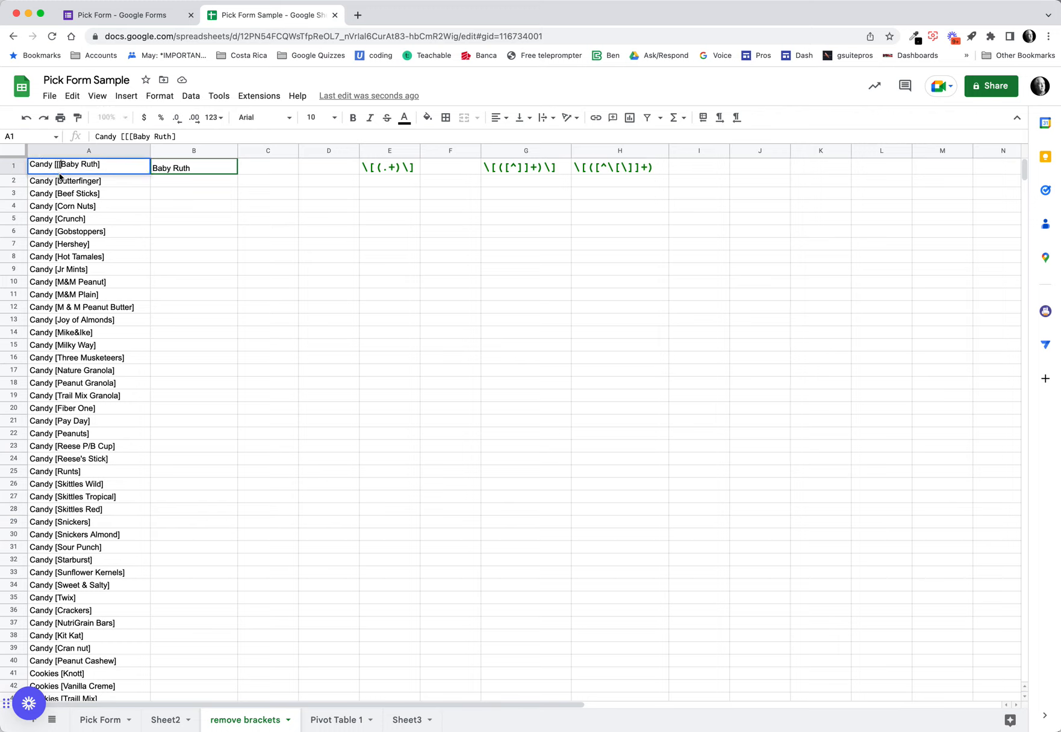
pyautogui.press('BackSpace')
pyautogui.press('BackSpace')
pyautogui.press('Return')
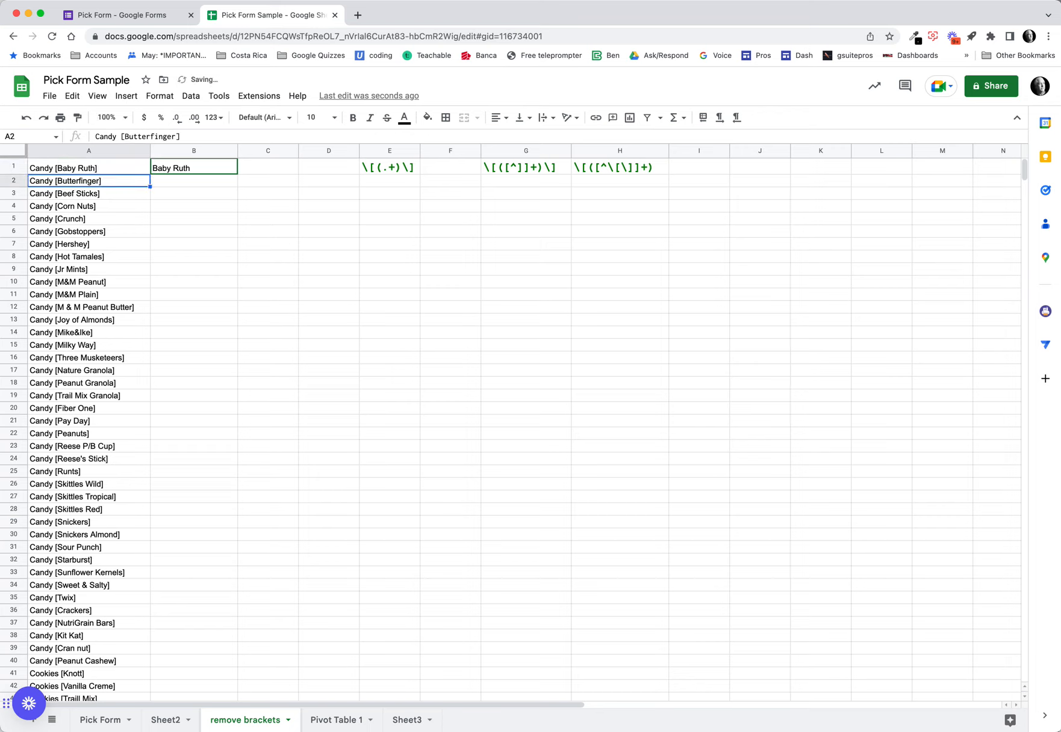
# - Set the pattern reference in B1 back to $E$1, giving =REGEXEXTRACT(A1,$E$1)
pyautogui.click(212, 167)
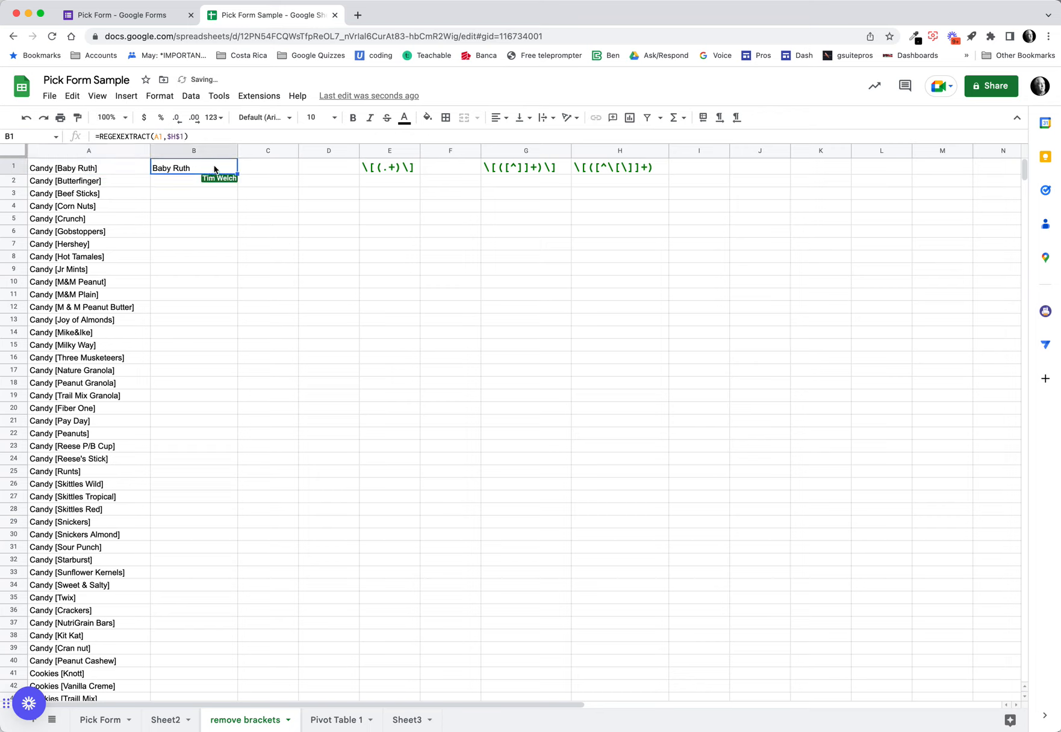
pyautogui.click(173, 137)
pyautogui.press('Return')
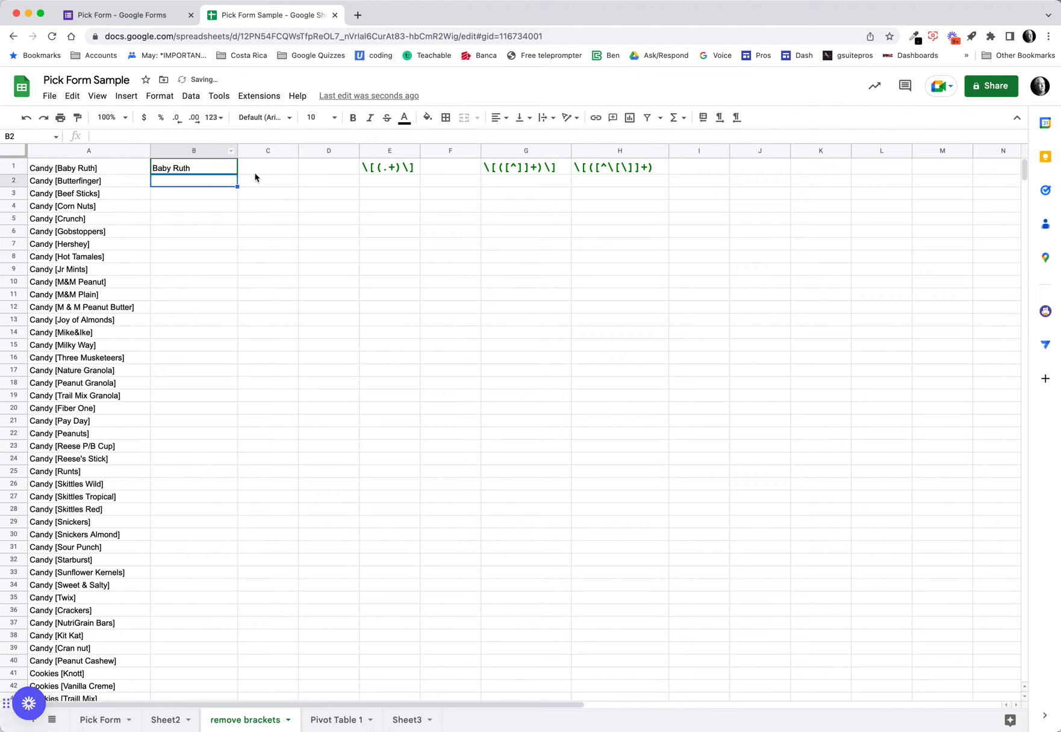
pyautogui.click(197, 193)
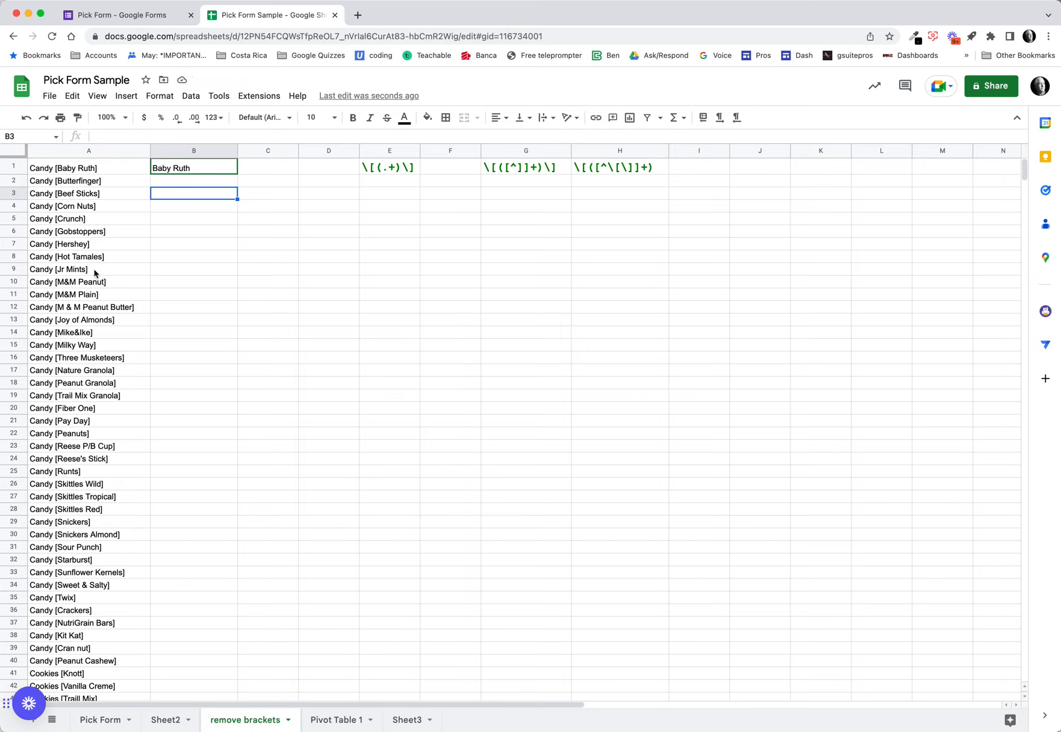
# - Turn B1 into an array formula covering all of column A: =ArrayFormula(REGEXEXTRACT(A1:A,$E$1))
pyautogui.click(193, 171)
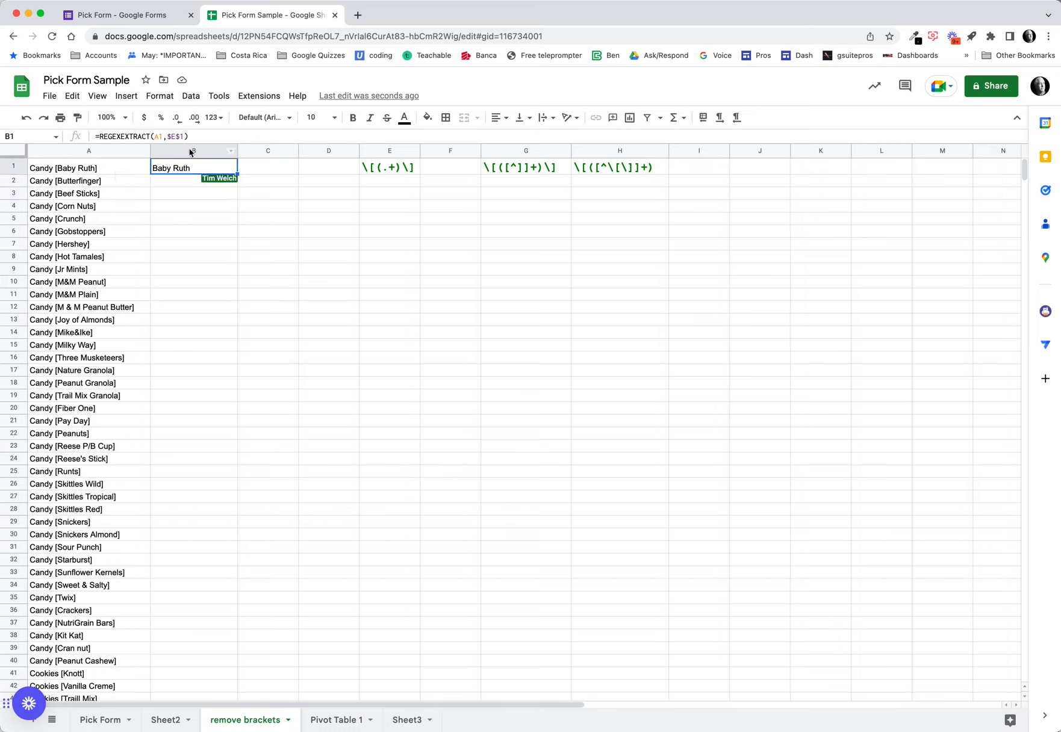
pyautogui.click(206, 137)
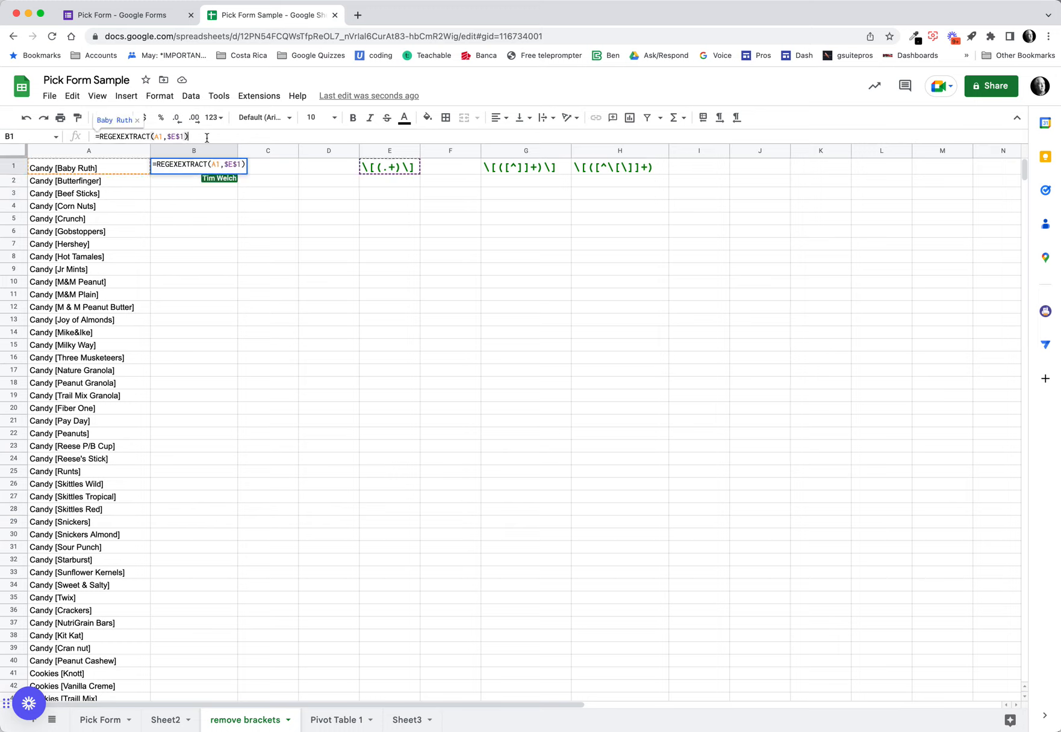
pyautogui.hotkey('ctrl', 'shift', 'Return')
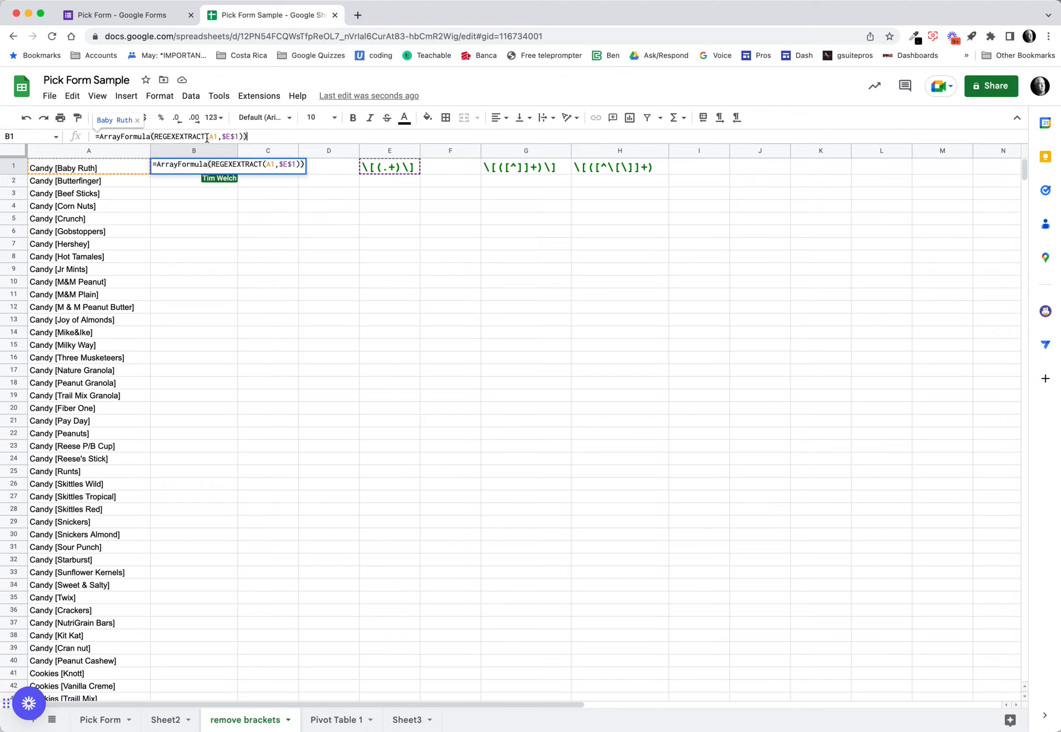
pyautogui.click(217, 137)
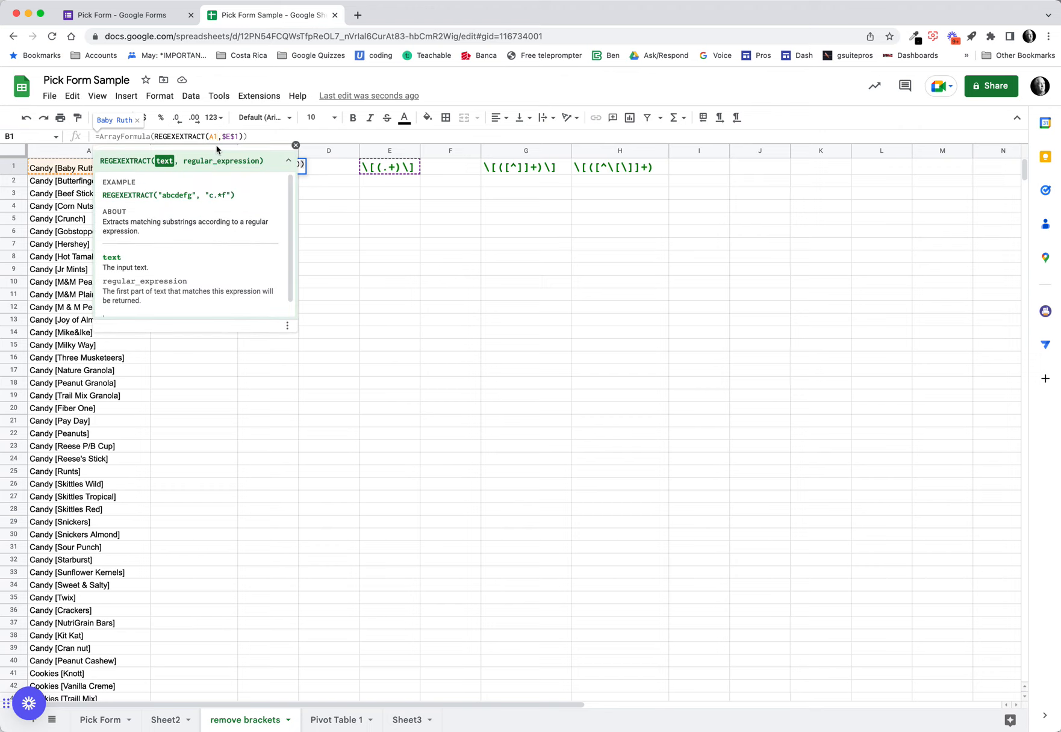
pyautogui.write(':A')
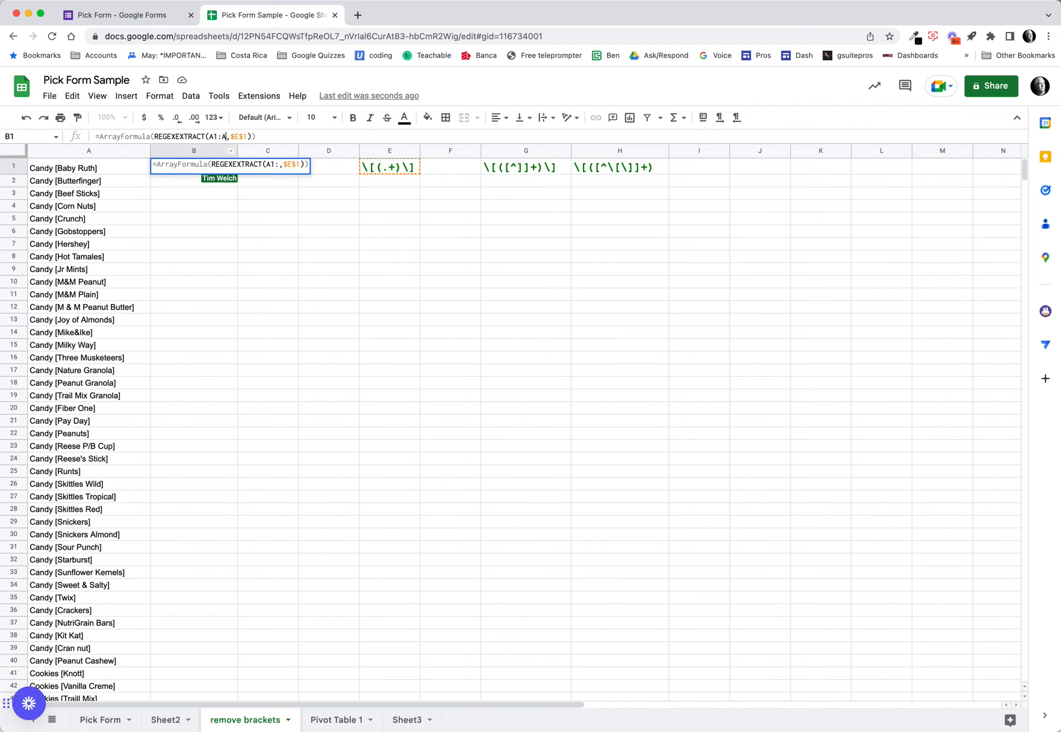
pyautogui.press('Return')
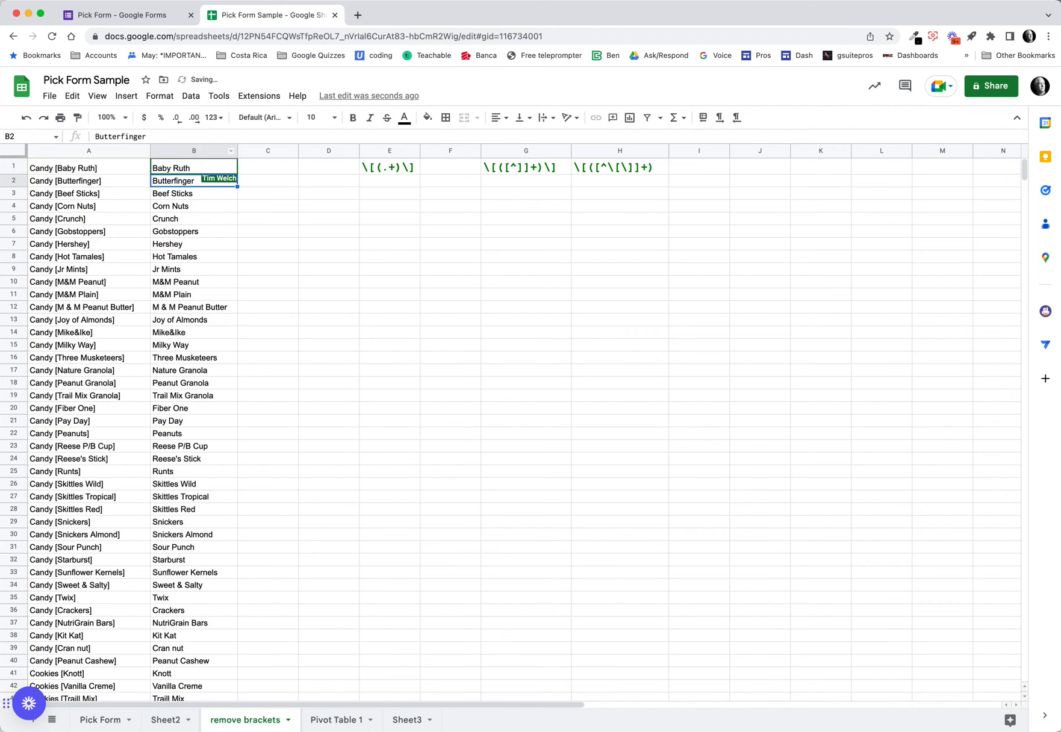
# - Examine the array formula's output down column B, including the rows below the end of the item list
pyautogui.click(207, 171)
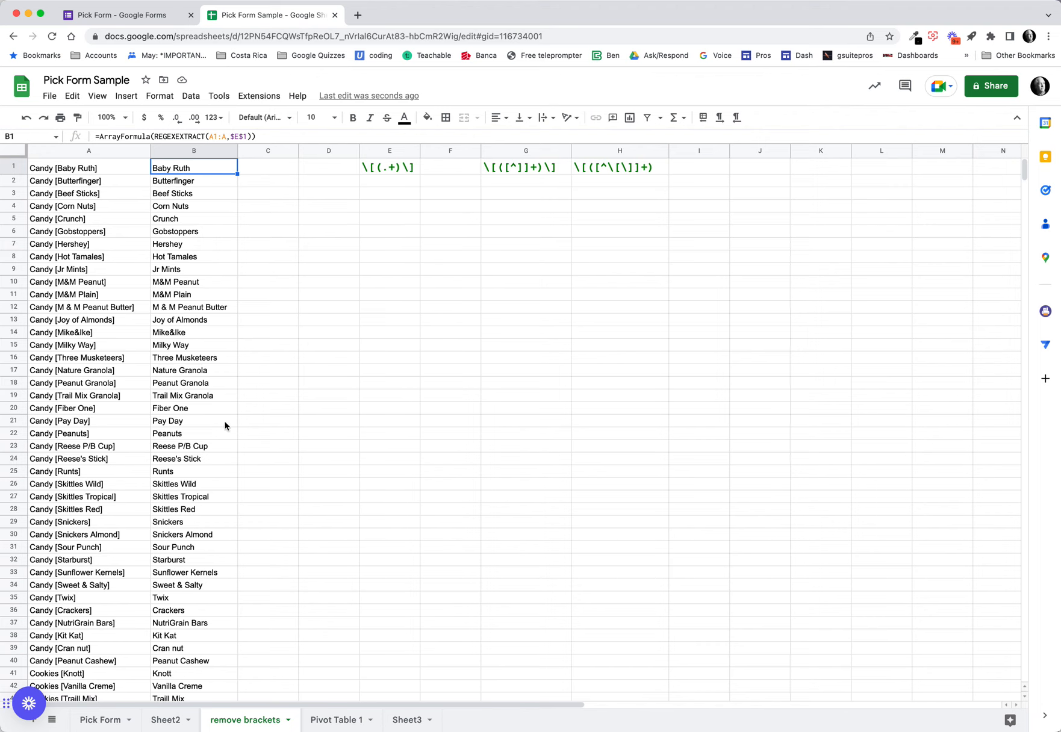
pyautogui.scroll(-15, 224, 422)
pyautogui.scroll(-1, 224, 422)
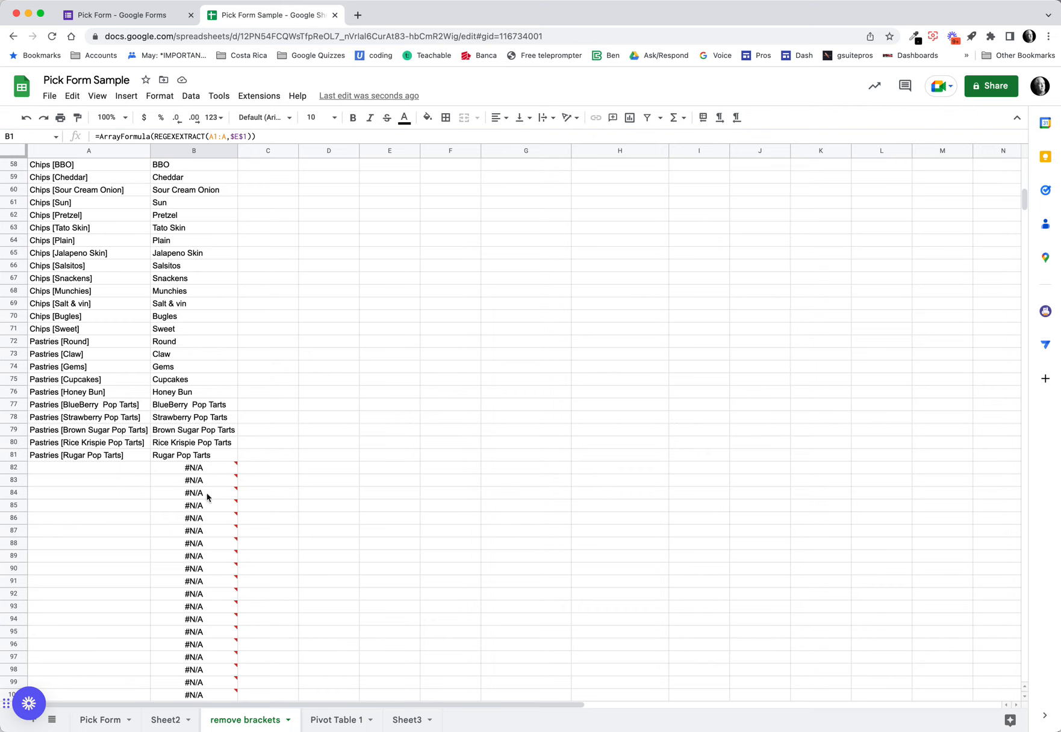
pyautogui.scroll(-6, 218, 481)
pyautogui.scroll(-2, 218, 485)
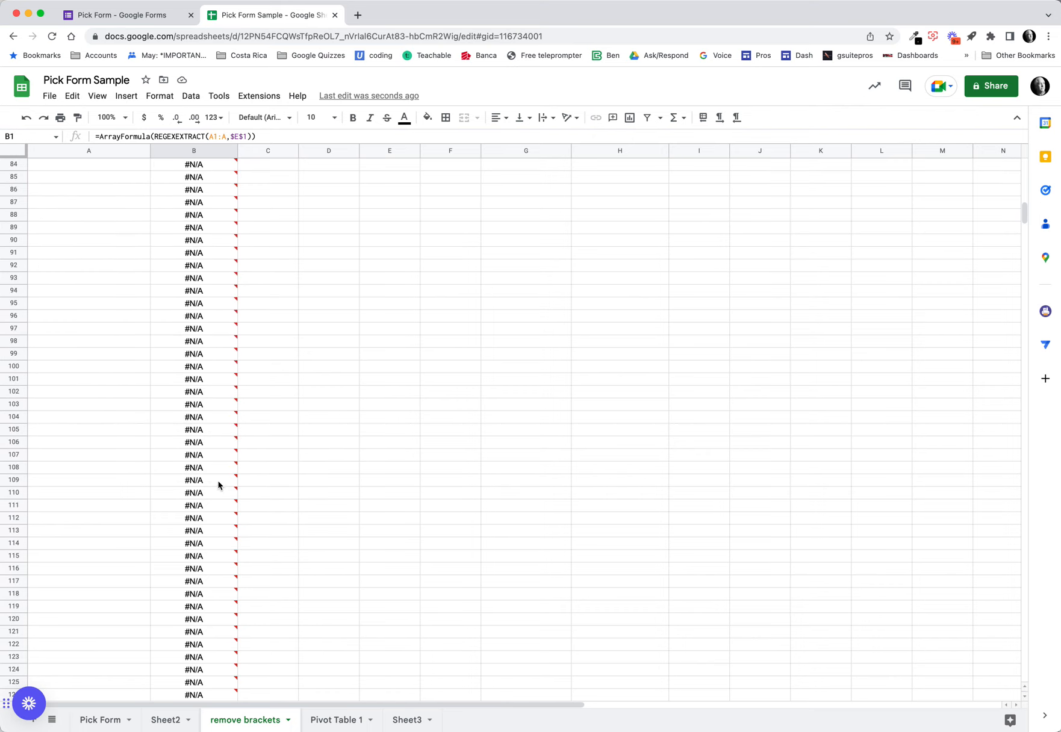
pyautogui.scroll(20, 218, 482)
pyautogui.scroll(-13, 218, 482)
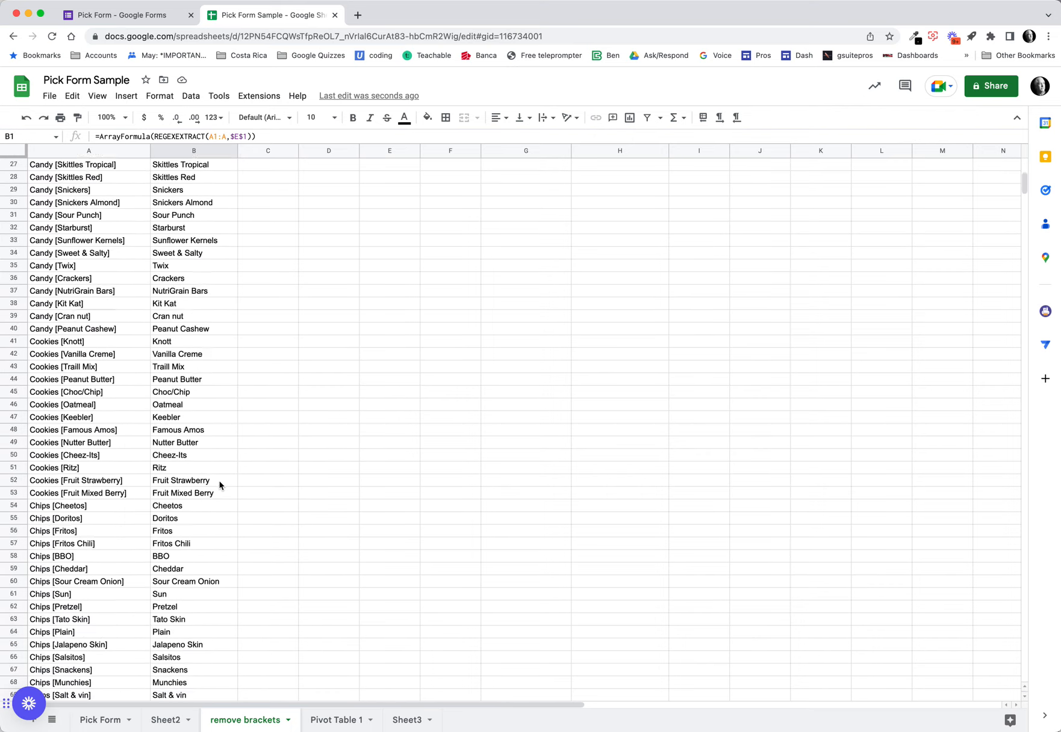
pyautogui.scroll(-1, 219, 480)
pyautogui.scroll(17, 218, 483)
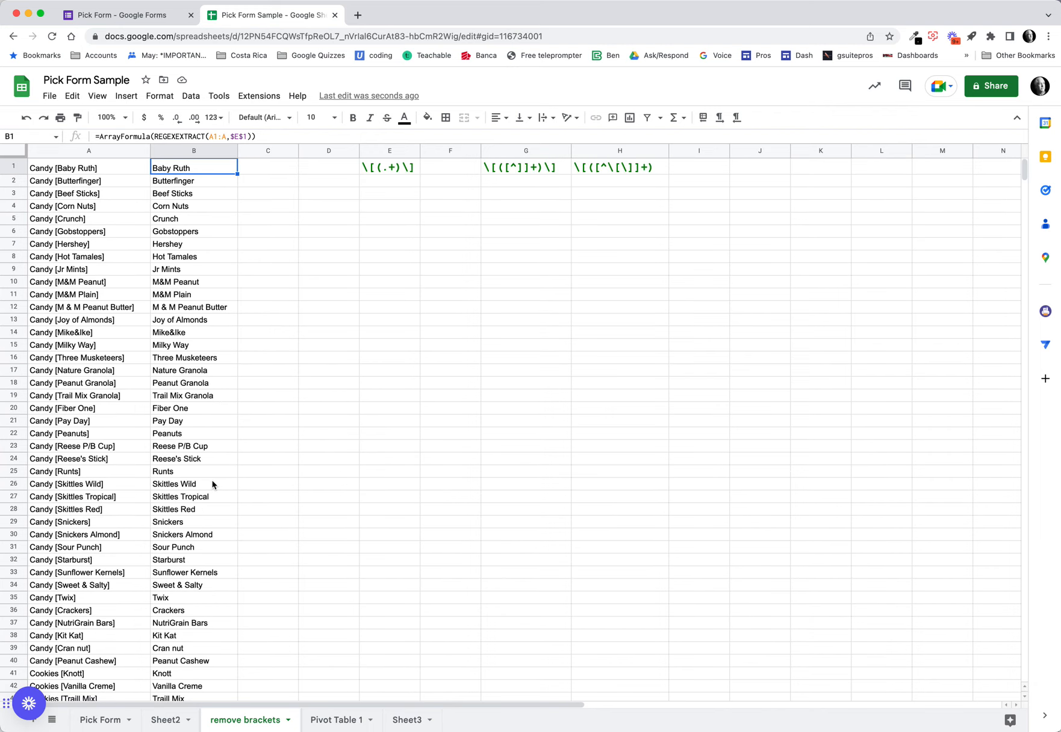
# - Make B1's array formula skip blank rows: =ArrayFormula(IF(LEN(A1:A),REGEXEXTRACT(A1:A,$E$1),))
pyautogui.click(98, 137)
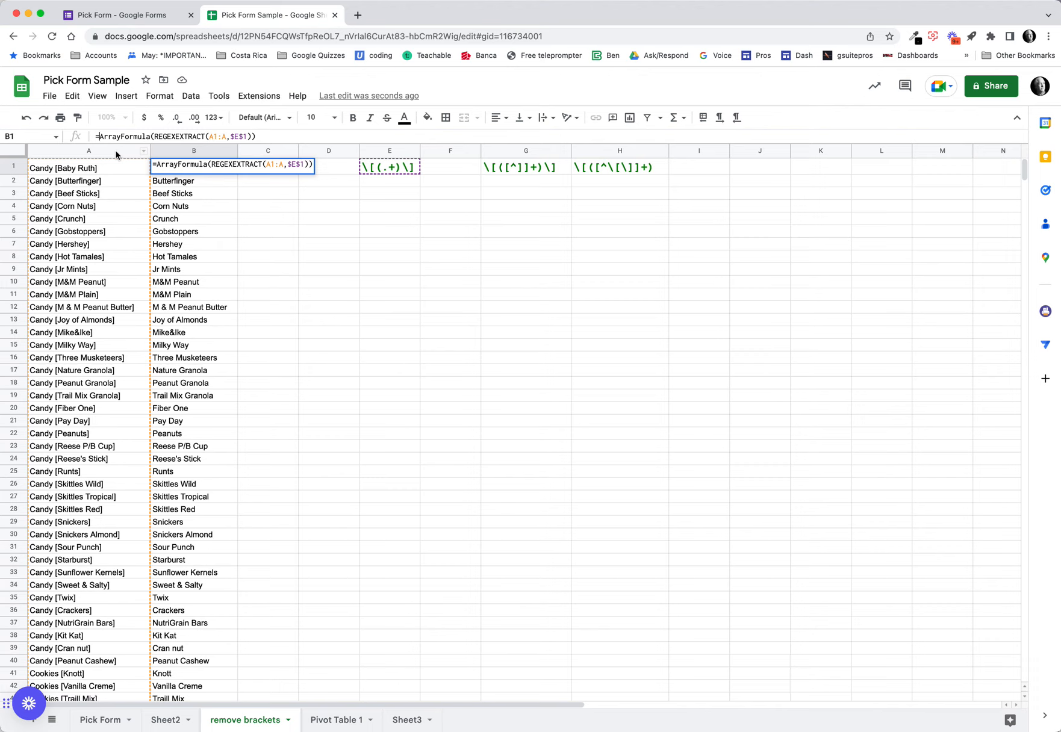
pyautogui.click(155, 136)
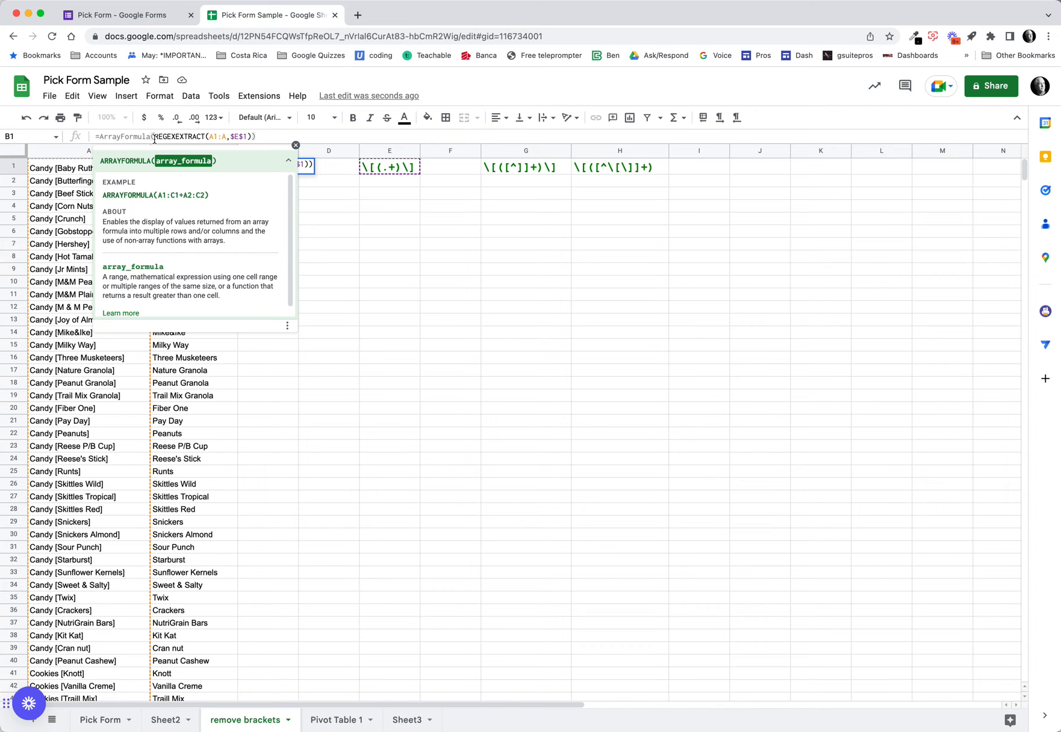
pyautogui.write('LEN')
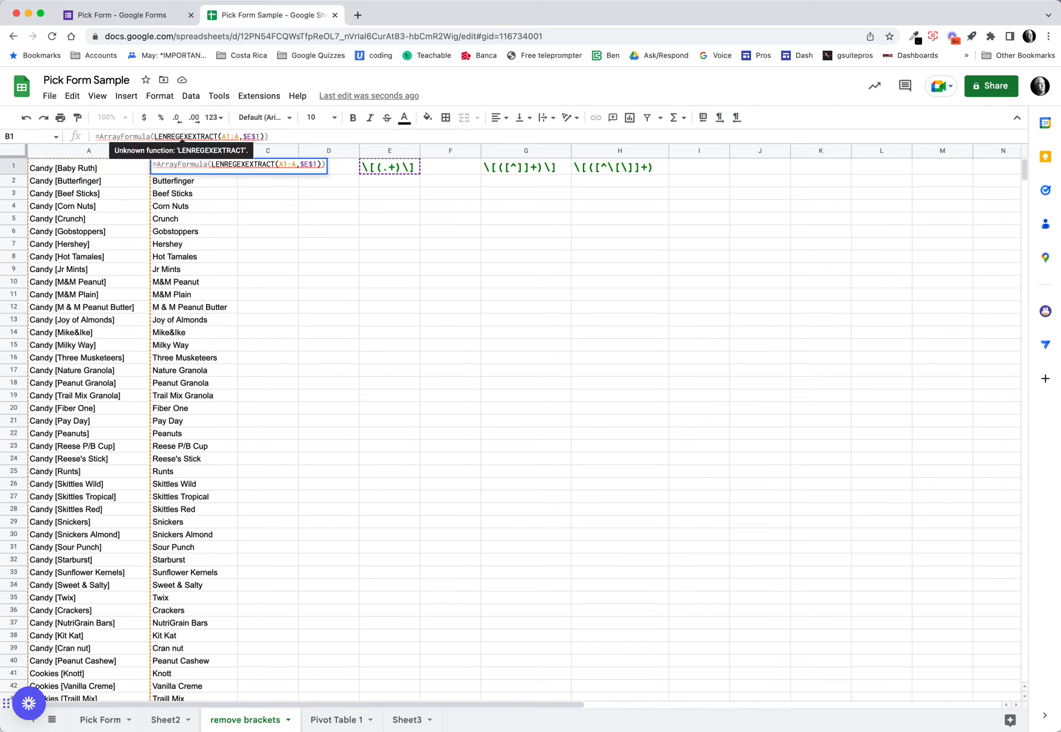
pyautogui.press('BackSpace')
pyautogui.write('(A1')
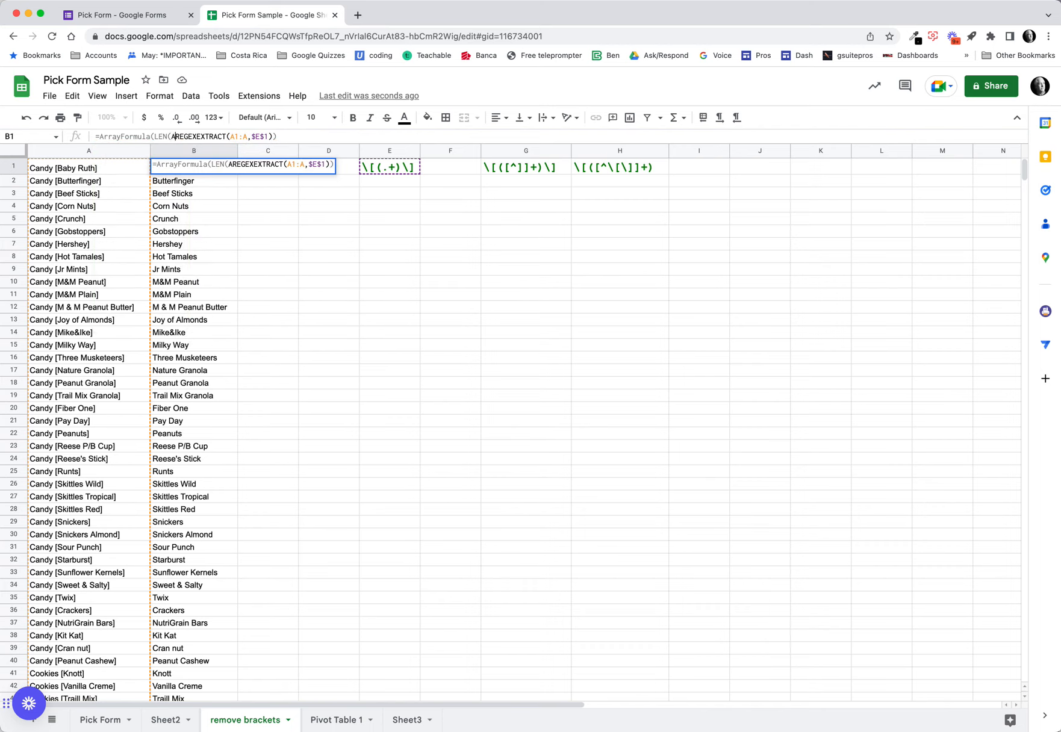
pyautogui.write(':A')
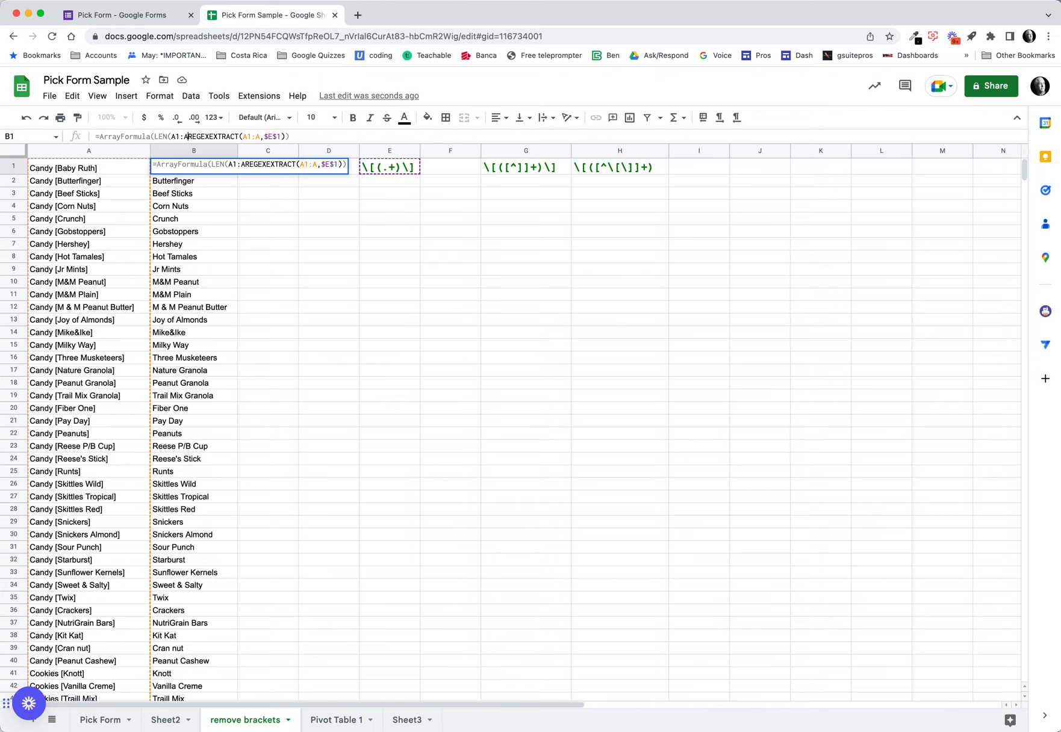
pyautogui.write(')')
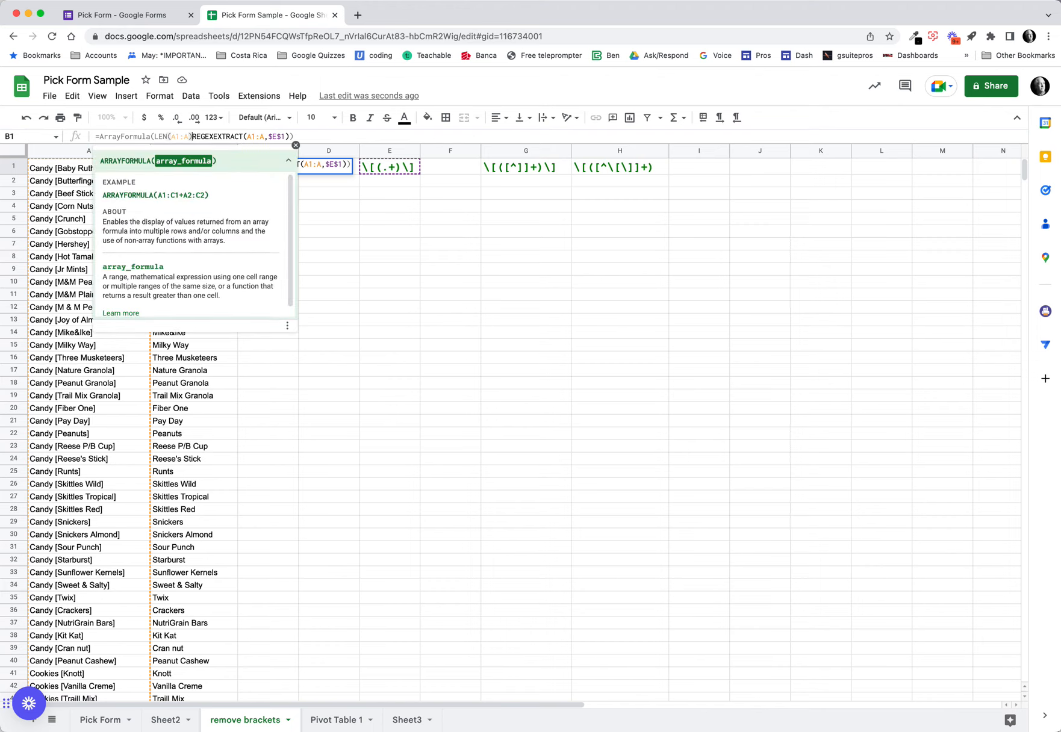
pyautogui.write(',')
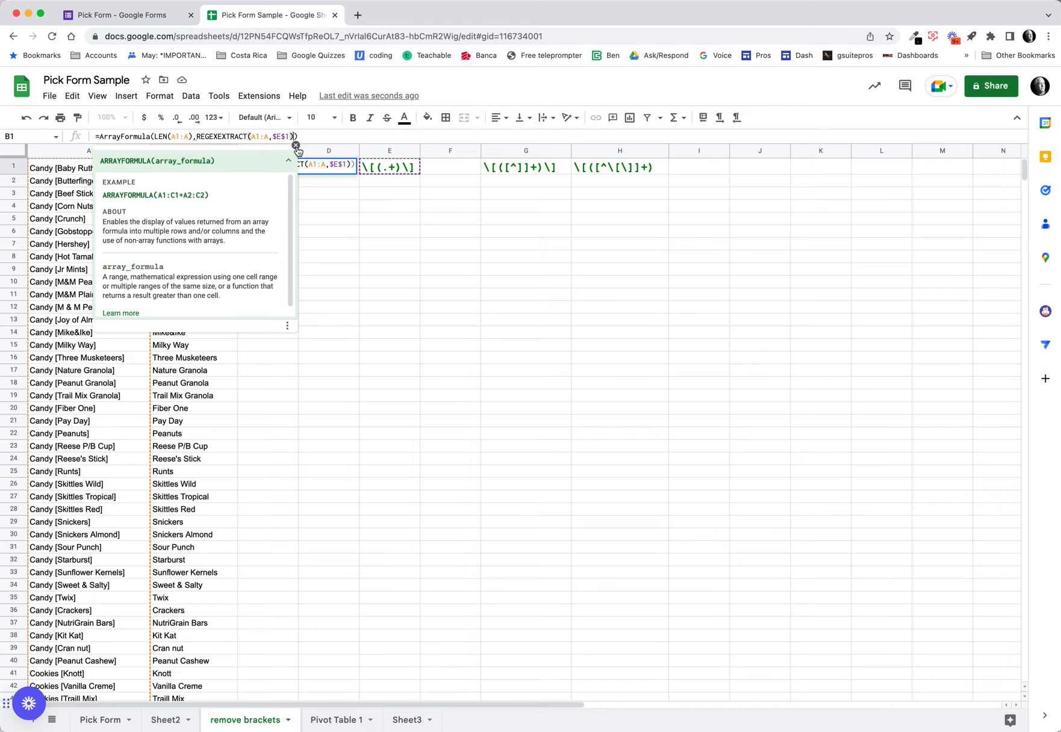
pyautogui.press('Return')
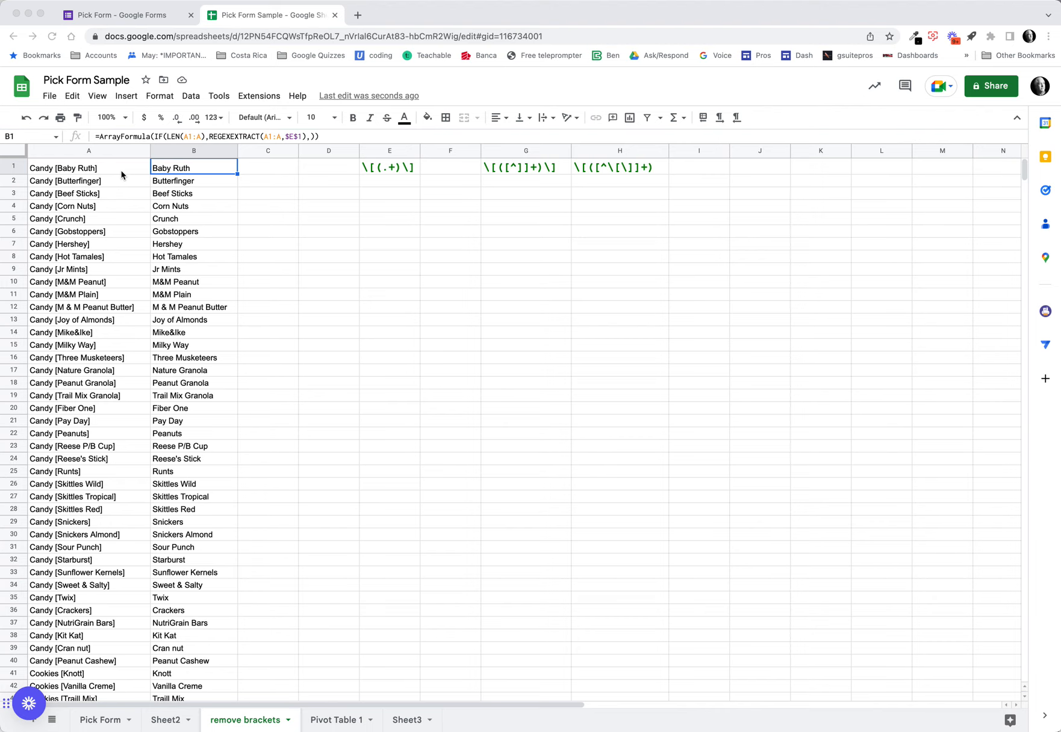
# - Examine the revised formula's output down column B, including the blank rows below the last Pastries item
pyautogui.scroll(-13, 204, 229)
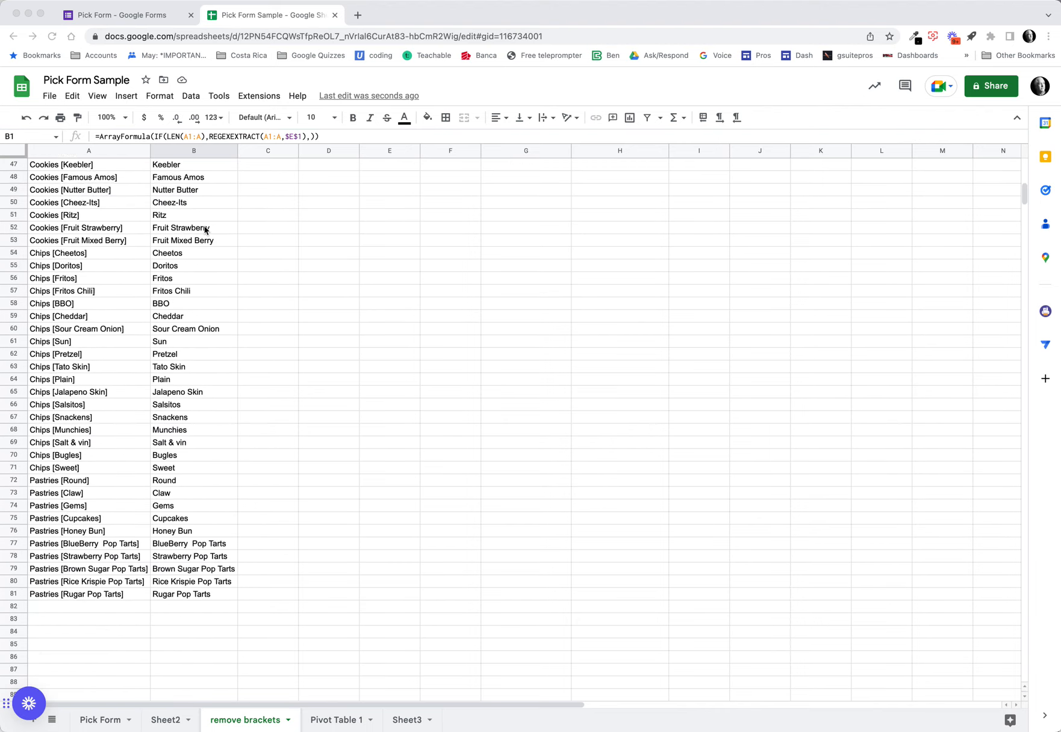
pyautogui.hscroll(12, 205, 228)
pyautogui.scroll(13, 206, 227)
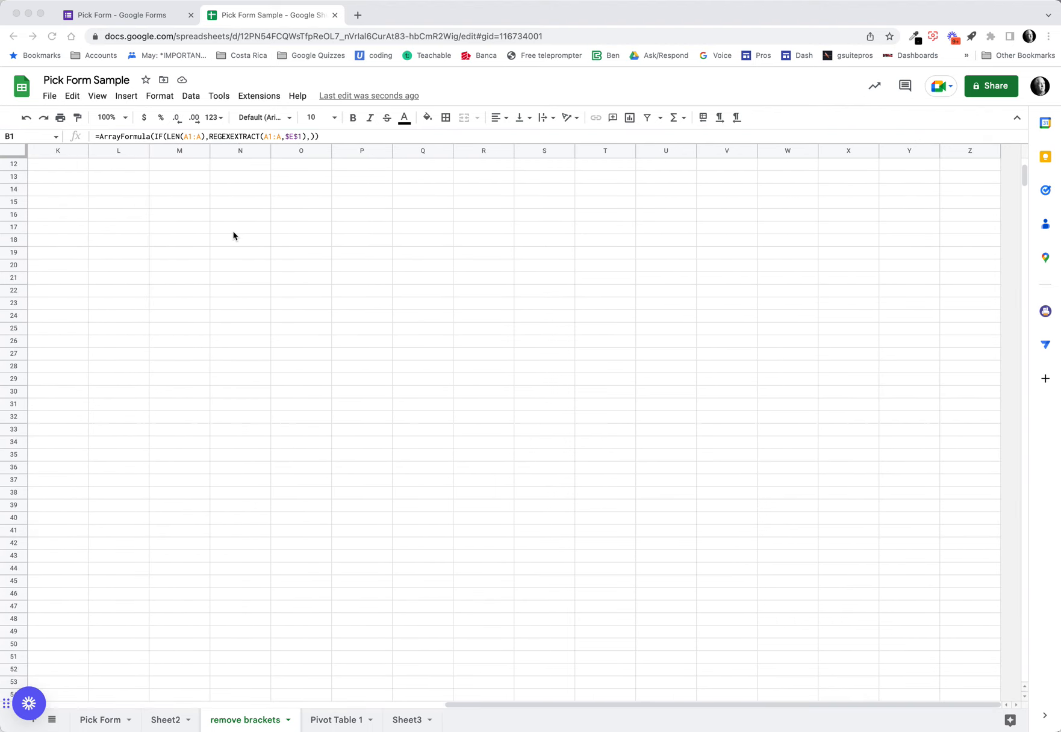
pyautogui.hscroll(-12, 233, 233)
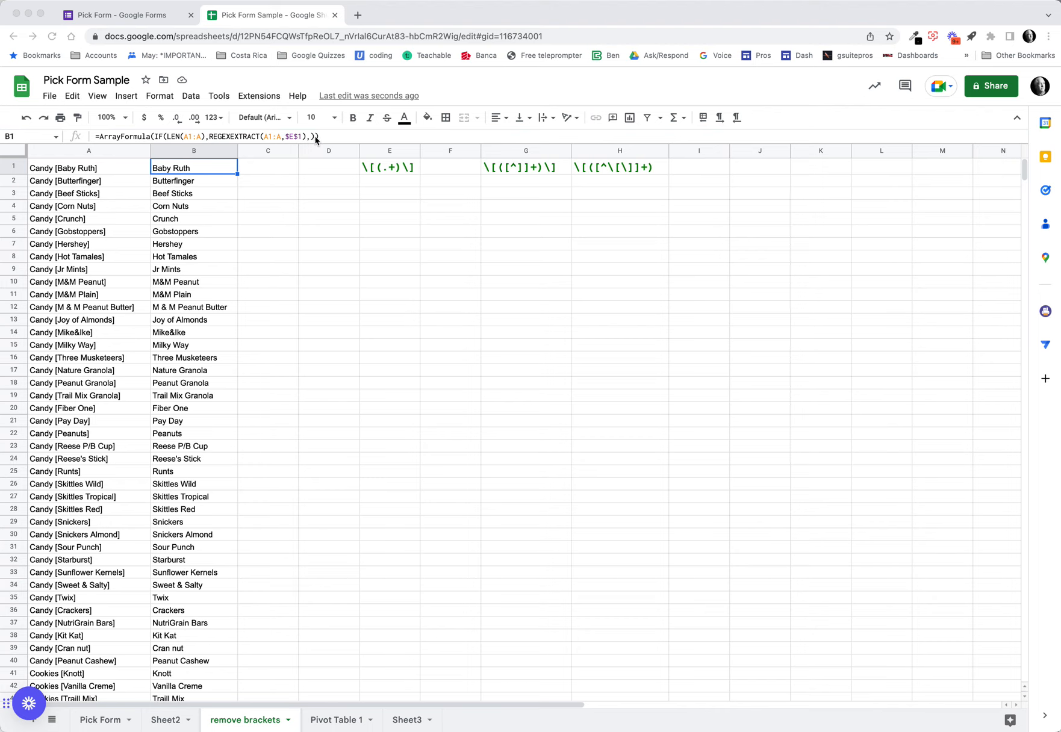
pyautogui.scroll(-10, 185, 565)
pyautogui.scroll(-10, 186, 566)
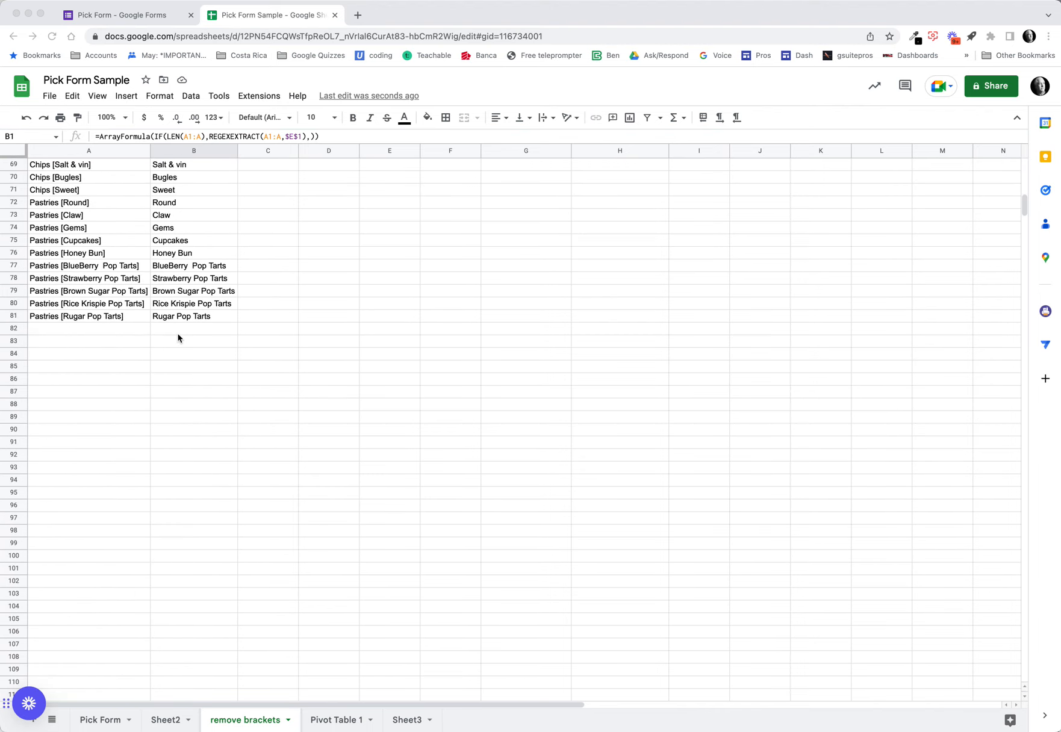
pyautogui.click(1025, 208)
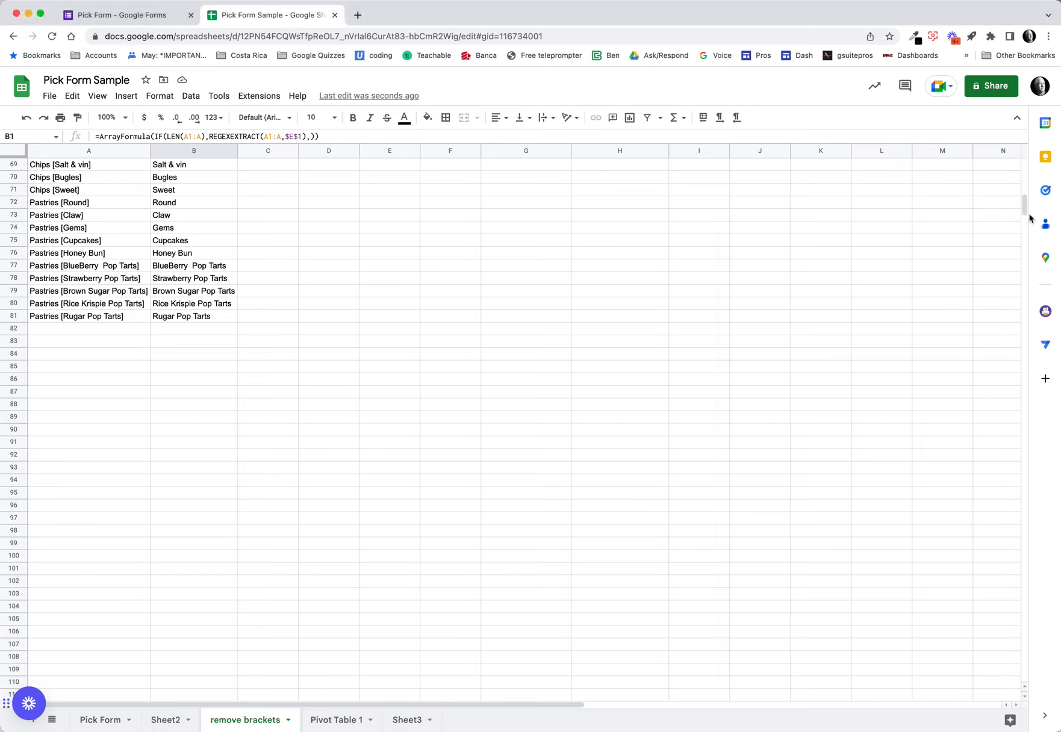
pyautogui.moveTo(1026, 208); pyautogui.dragTo(938, 127)
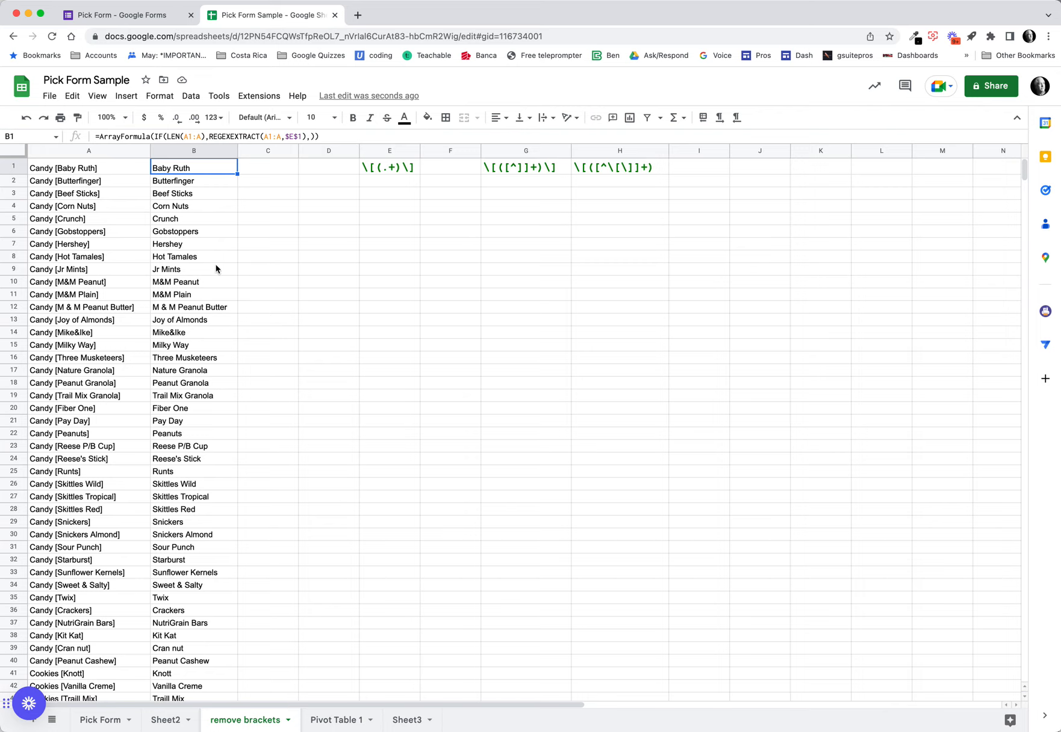
# - Compare the Candy multiple choice grid in Google Forms with the response headings on the Pick Form sheet
pyautogui.click(143, 17)
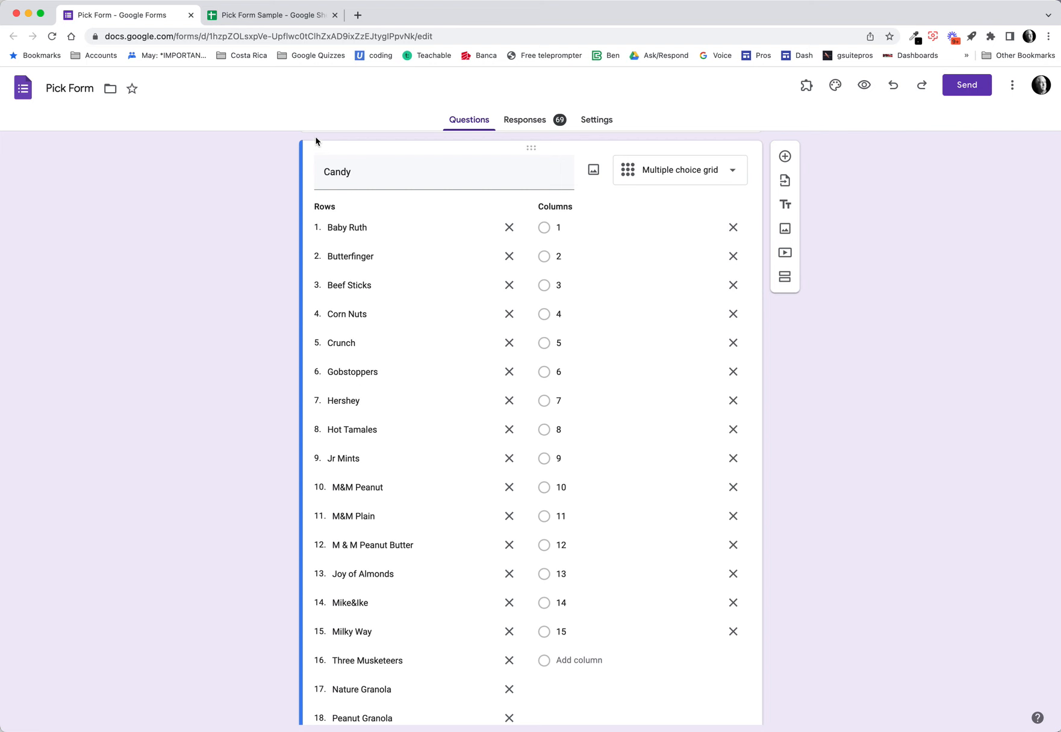
pyautogui.click(283, 15)
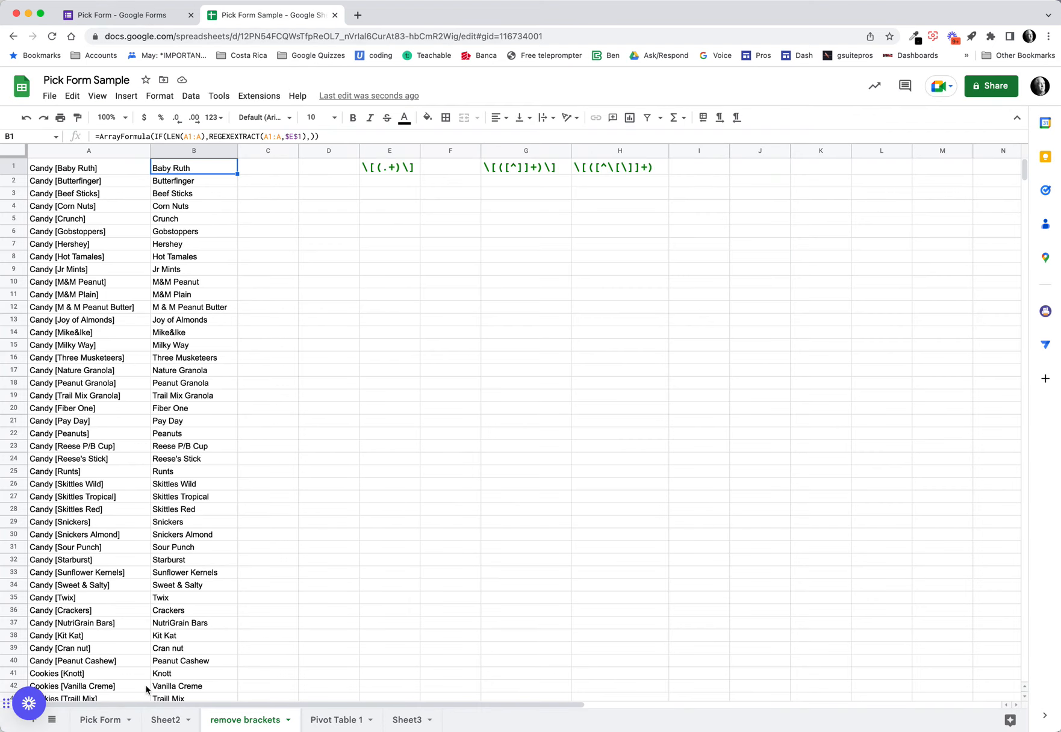
pyautogui.click(105, 722)
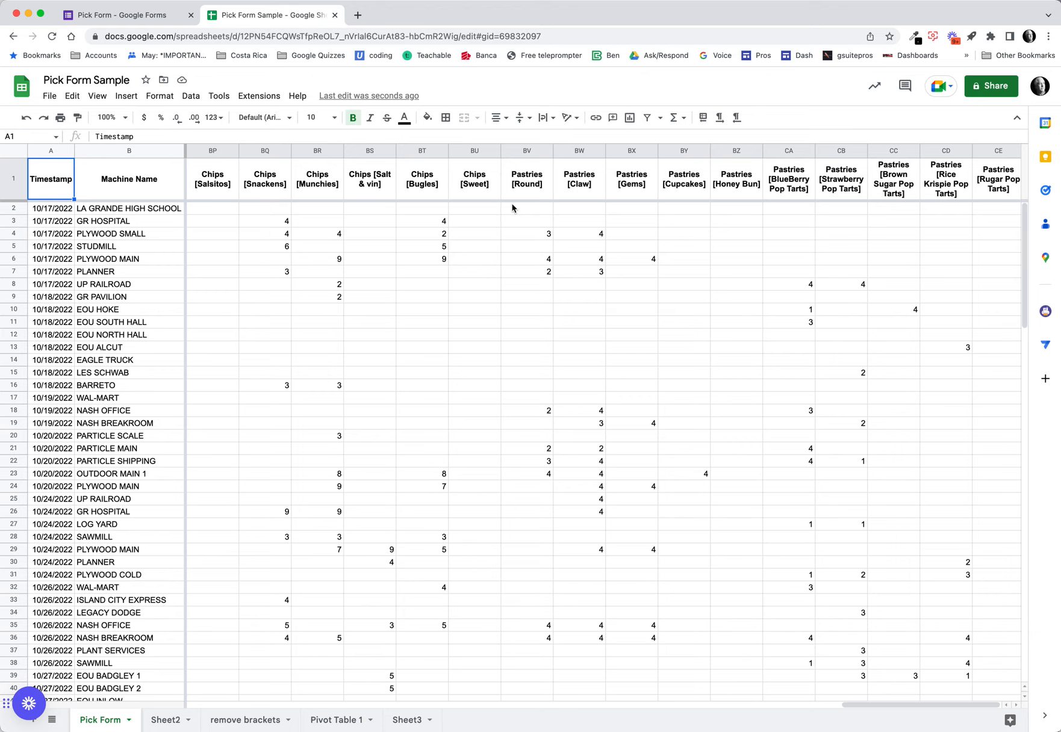
pyautogui.click(139, 16)
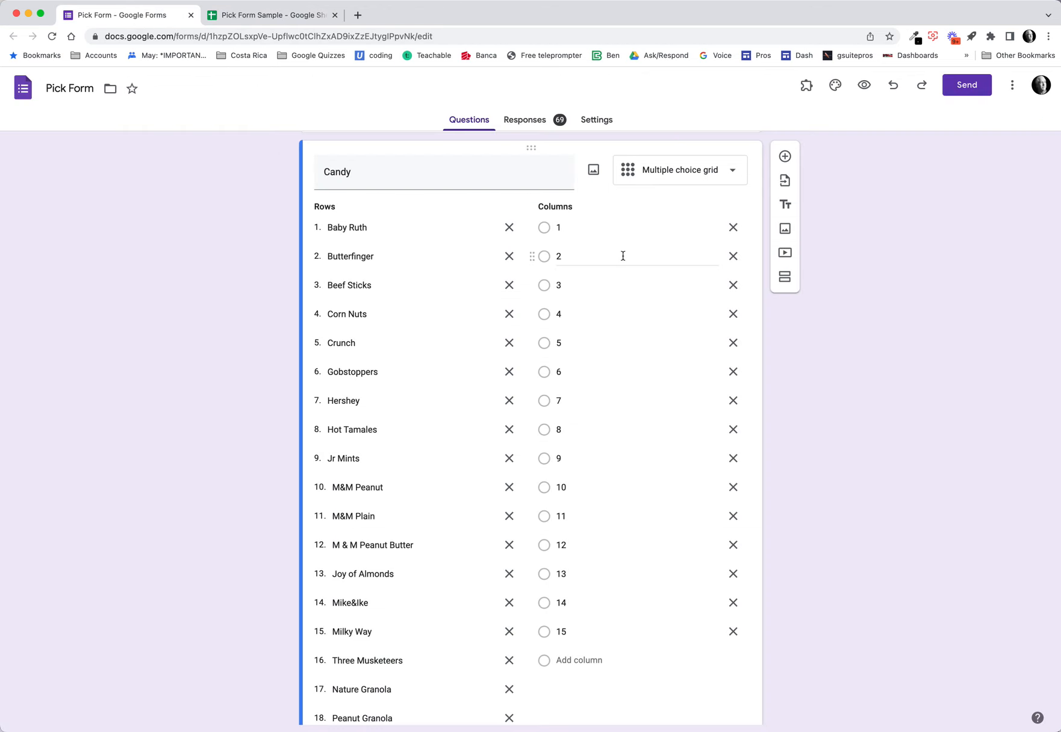